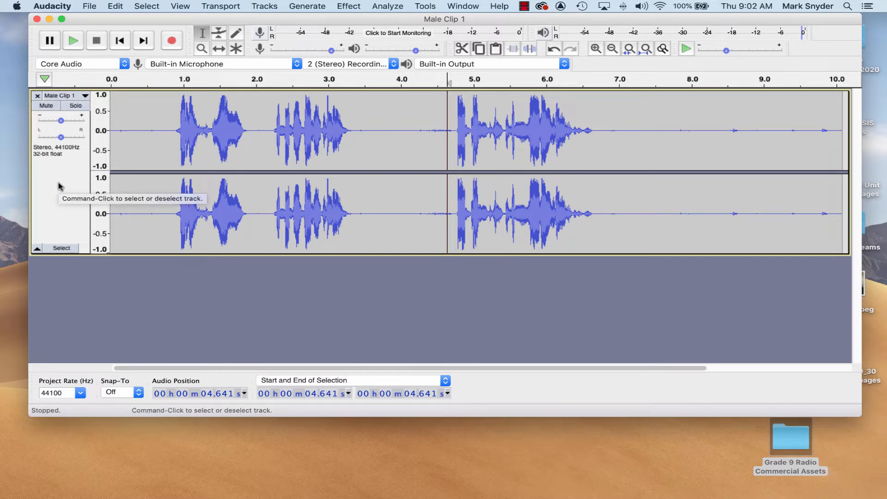
pyautogui.click(86, 8)
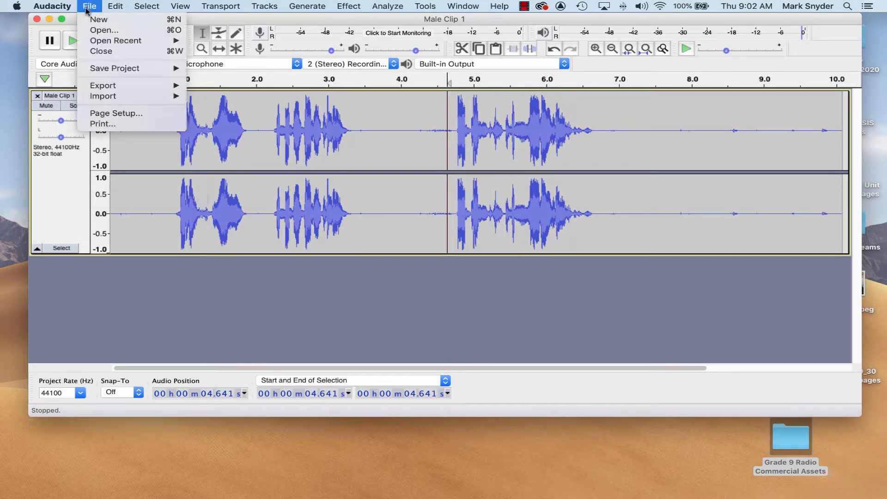
pyautogui.moveTo(109, 96)
pyautogui.click(272, 303)
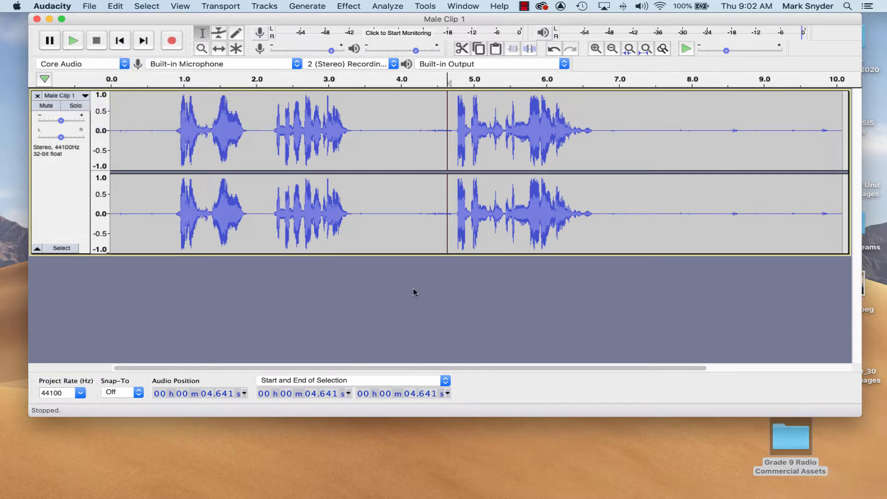
pyautogui.press('shift')
pyautogui.press('super+shift+i')
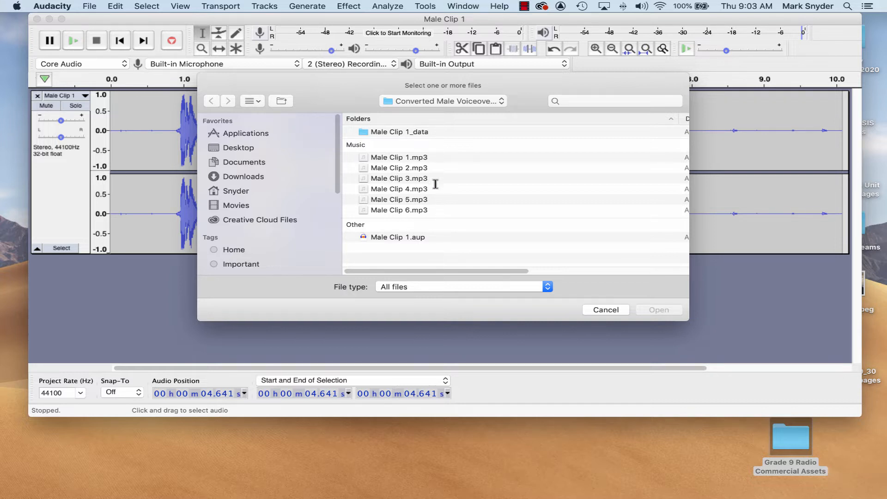
pyautogui.click(599, 310)
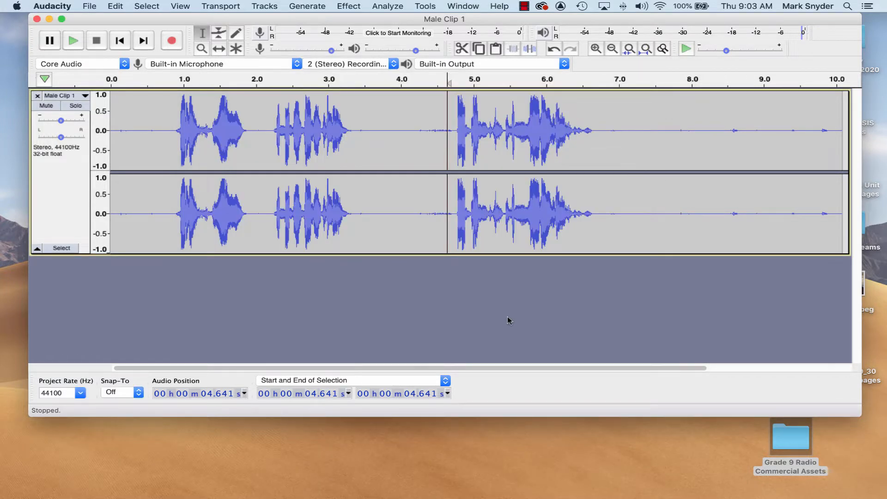
# Step: Play the clip from about 0.8 s on the timeline, then from about 2.15 s, stopping playback each time
pyautogui.click(170, 81)
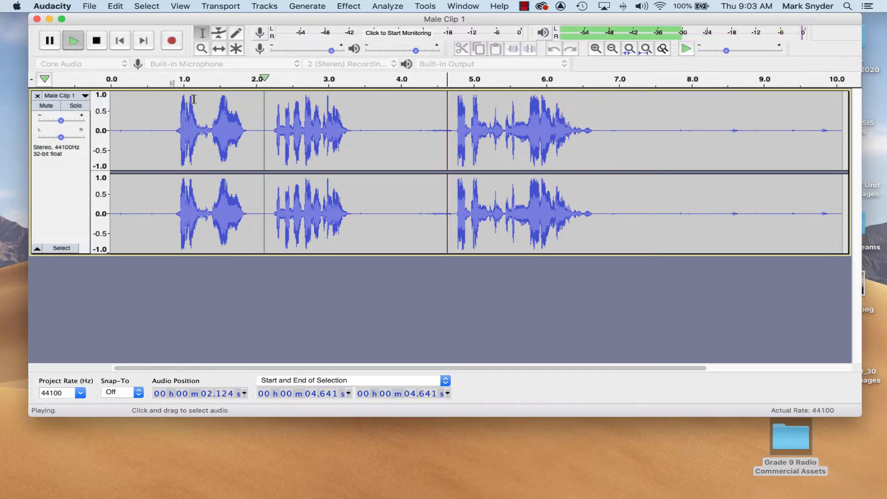
pyautogui.press('space')
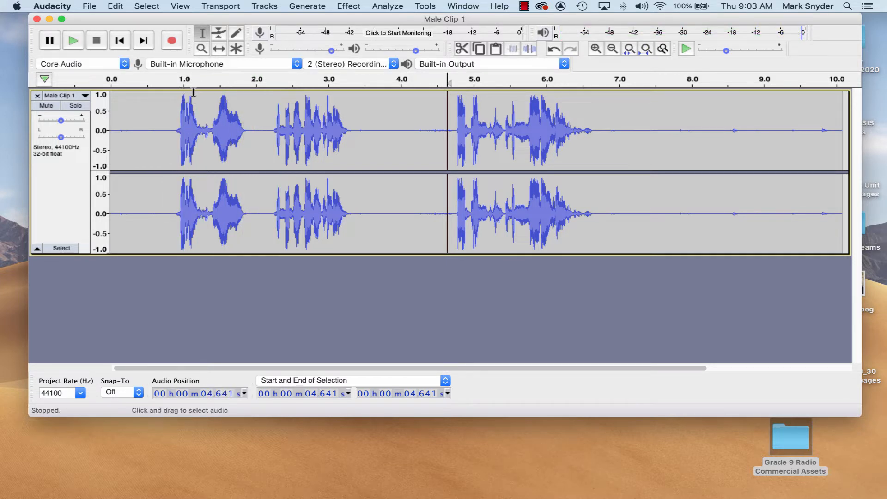
pyautogui.click(268, 80)
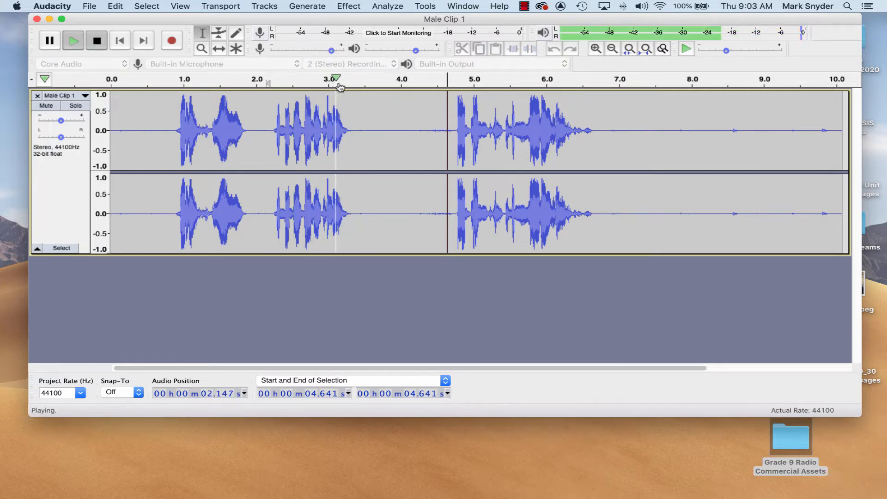
pyautogui.press('space')
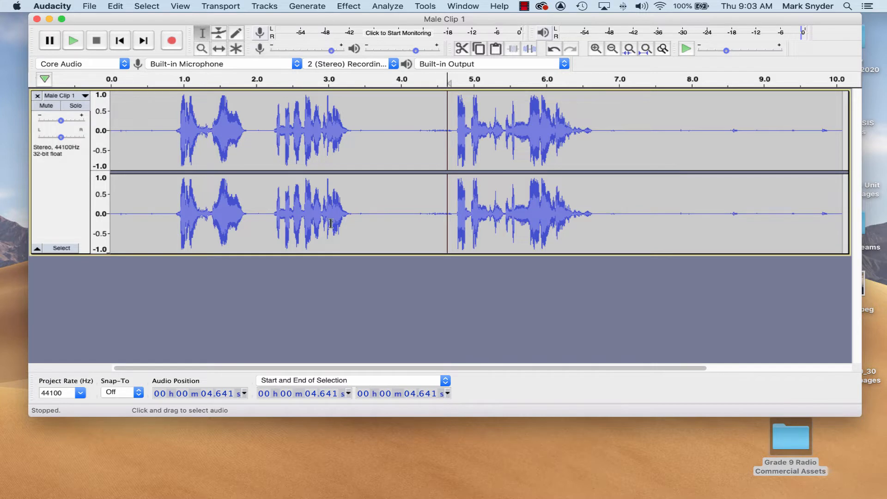
# Step: Switch back and forth between the Time Shift tool and the Selection tool, finishing with the Selection tool active
pyautogui.press('F1')
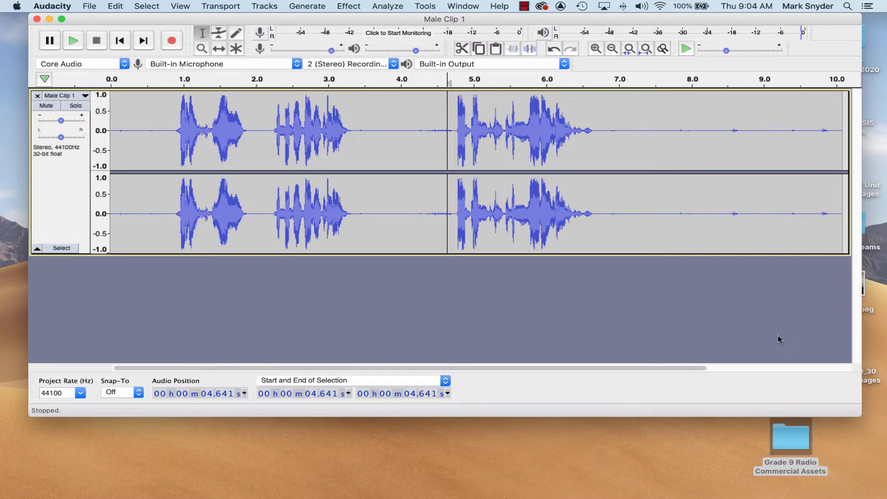
pyautogui.press('F5')
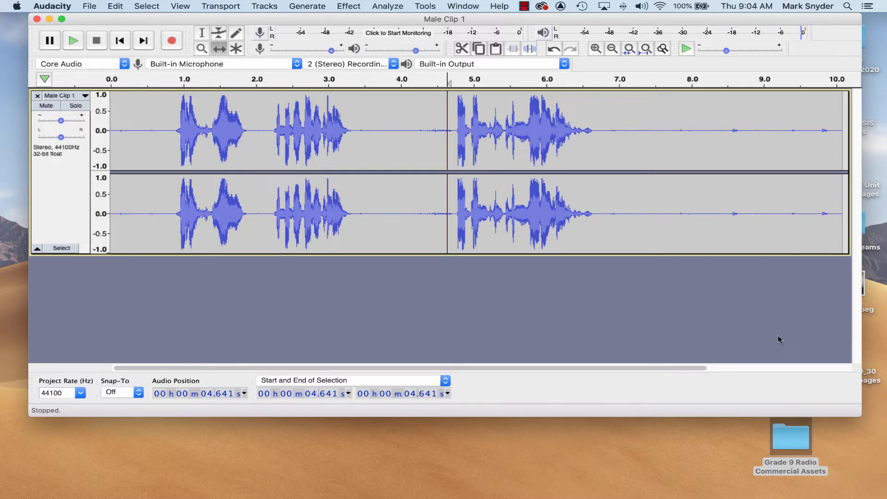
pyautogui.press('F1')
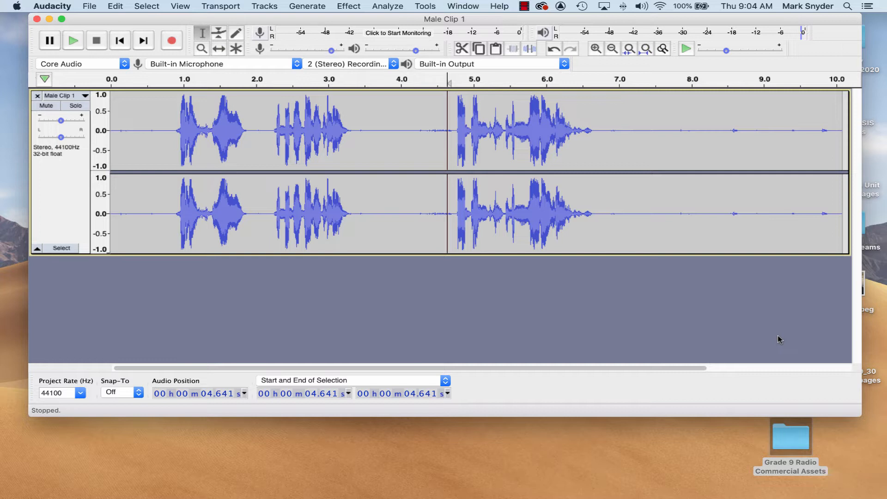
pyautogui.press('F5')
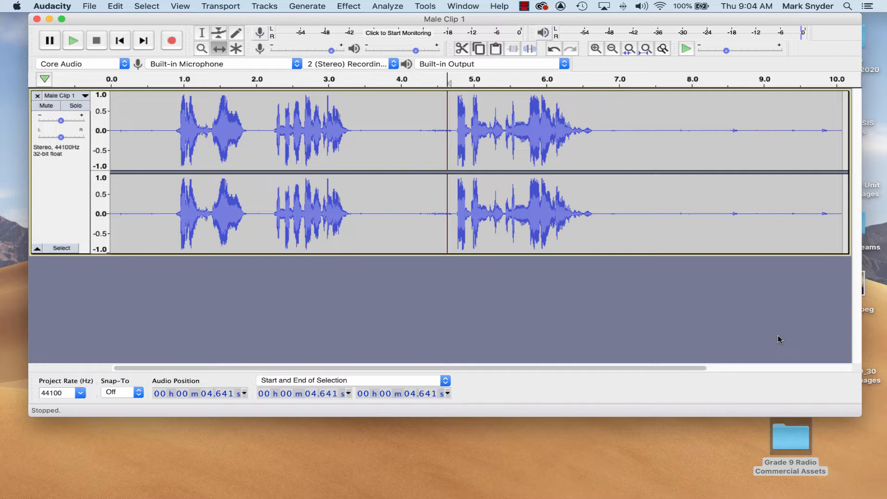
pyautogui.press('F1')
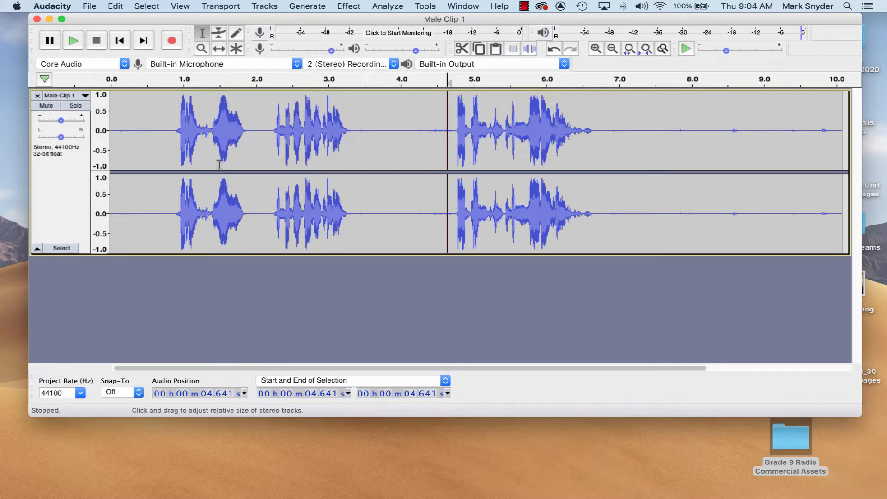
# Step: Place the cursor at about 0.85 s, just before the first spoken phrase, and play and stop the track twice from there
pyautogui.click(172, 112)
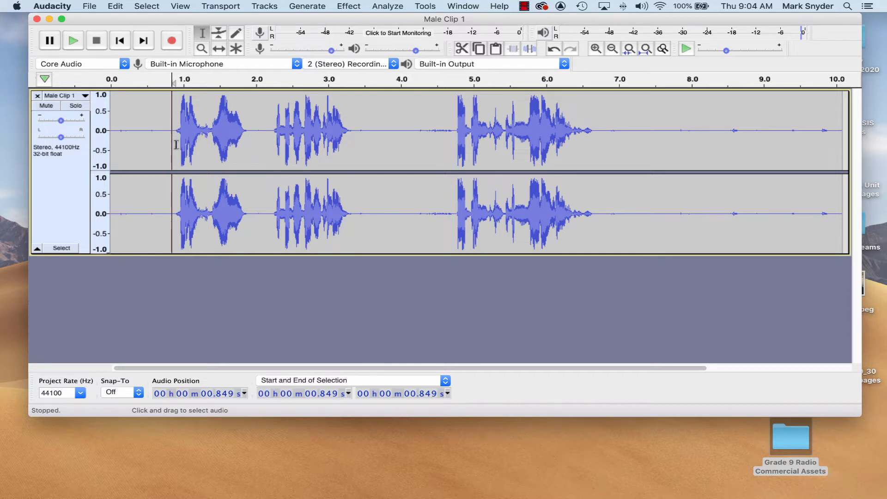
pyautogui.press('space')
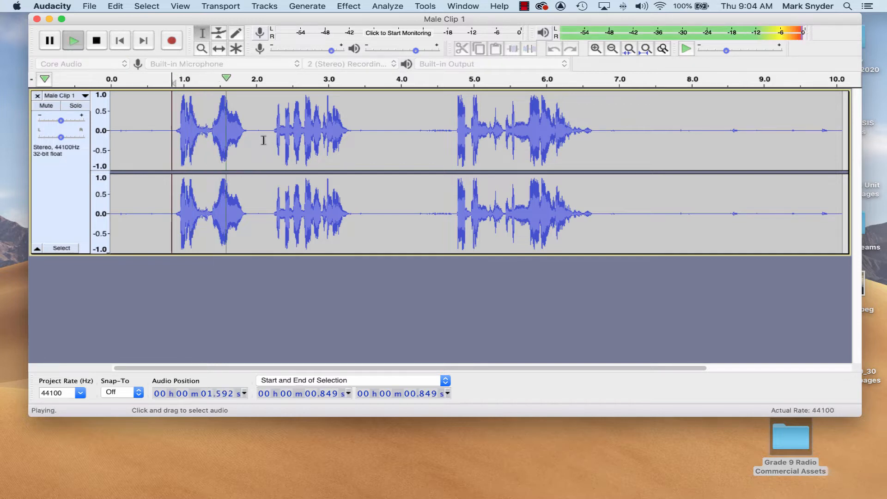
pyautogui.press('space')
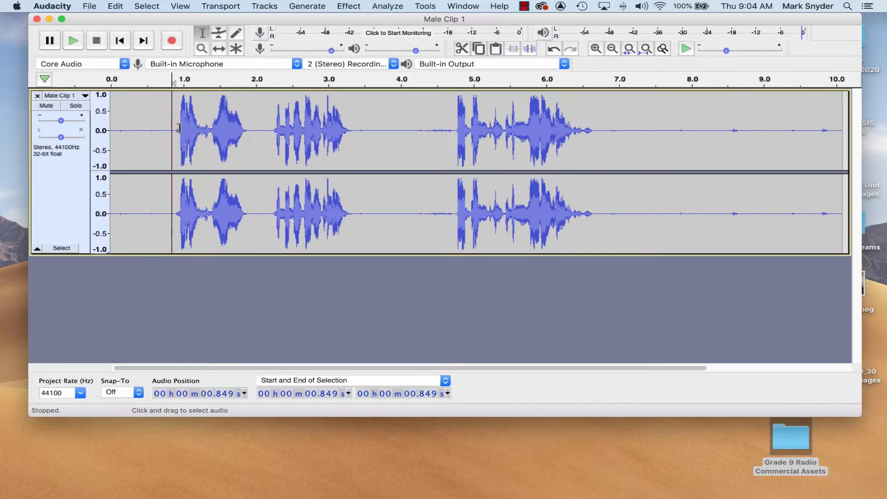
pyautogui.press('space')
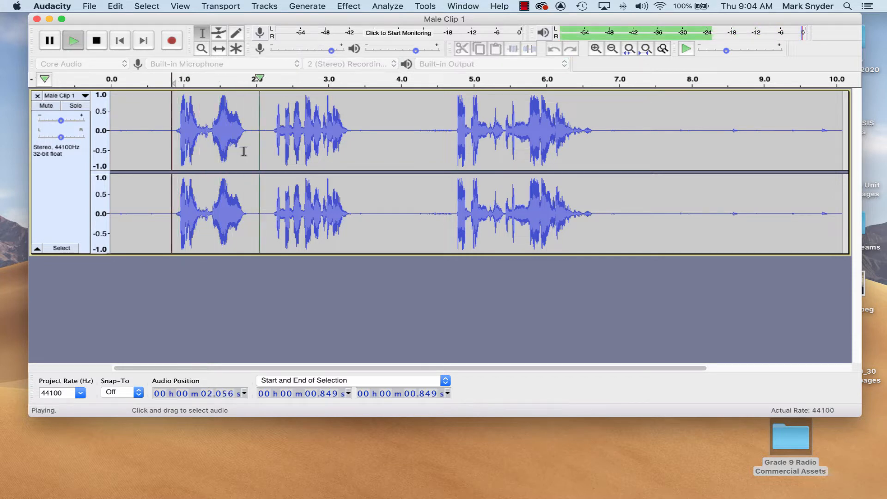
pyautogui.press('space')
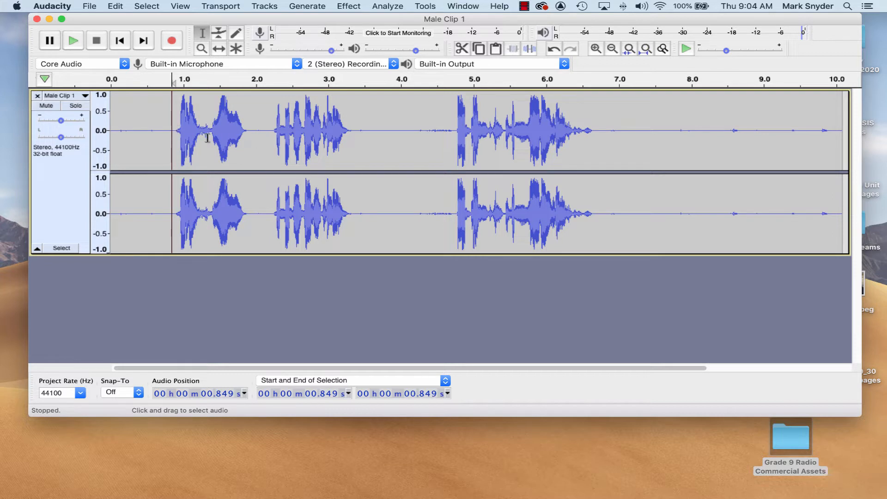
# Step: Play the track from the cursor twice more, pausing and resuming partway through each time before stopping playback
pyautogui.press('space')
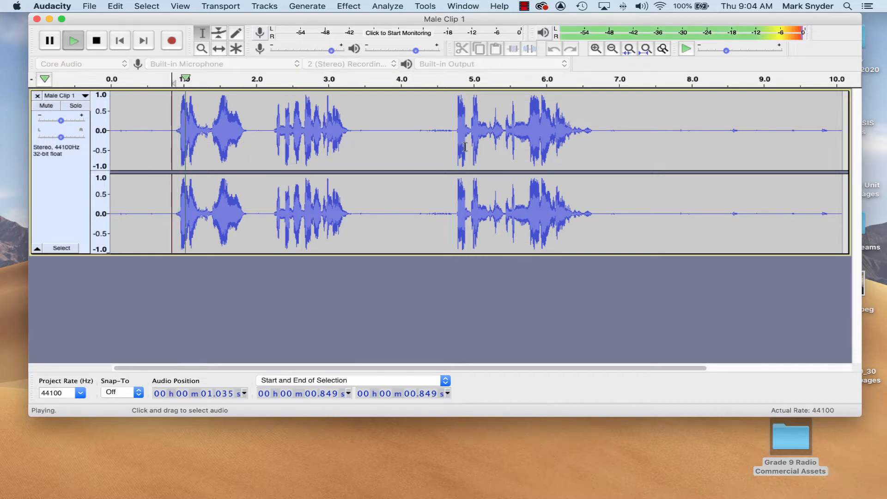
pyautogui.press('p')
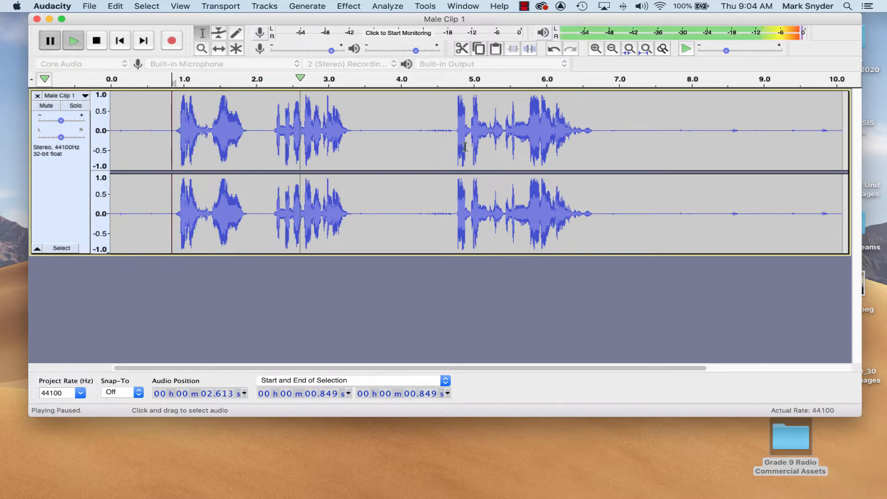
pyautogui.press('p')
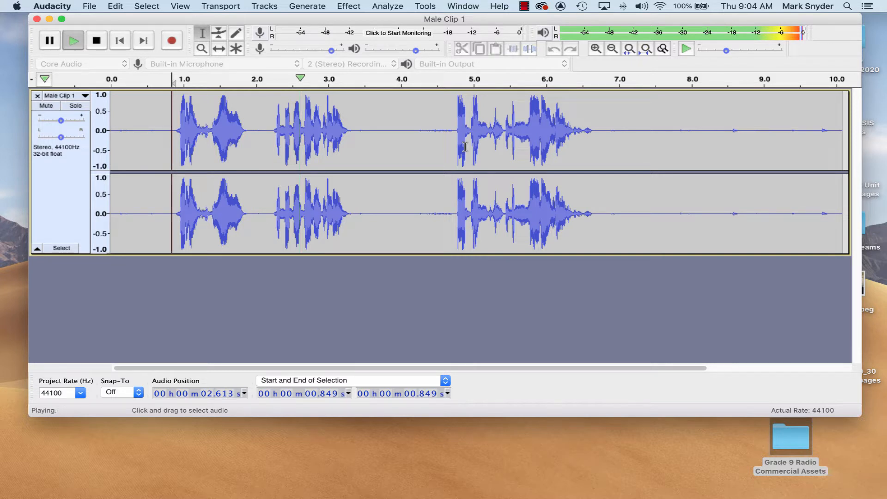
pyautogui.press('p')
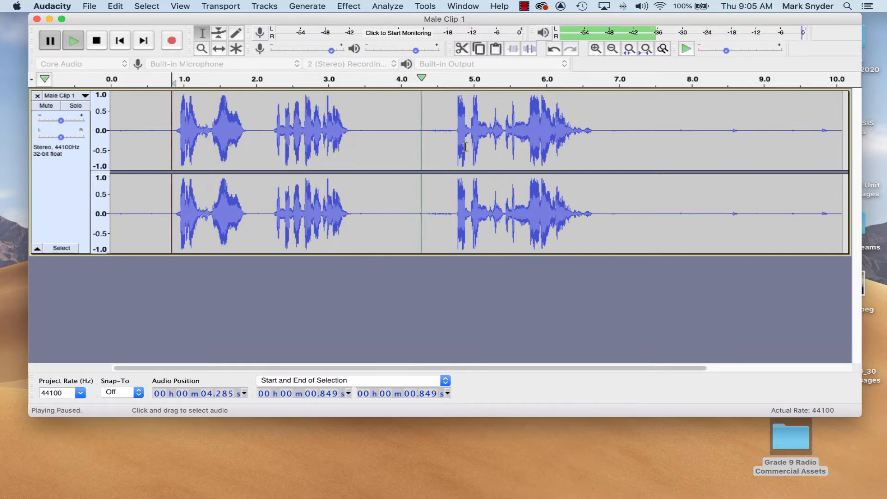
pyautogui.press('space')
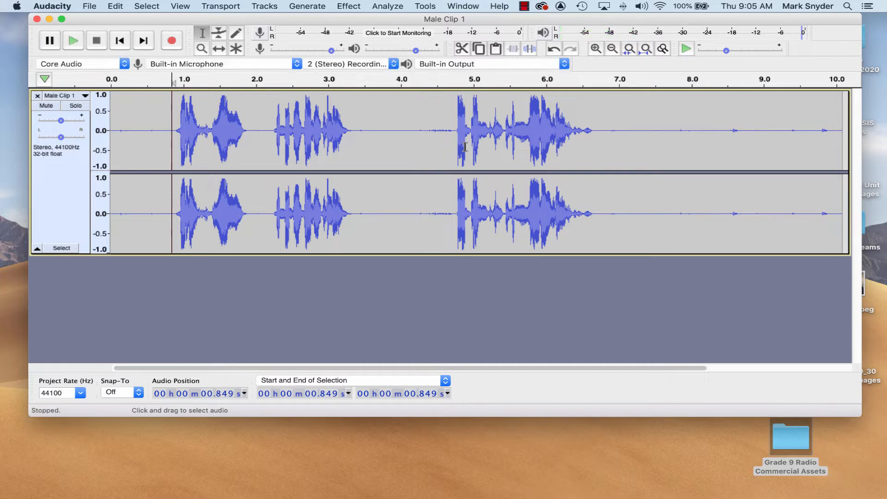
pyautogui.press('space')
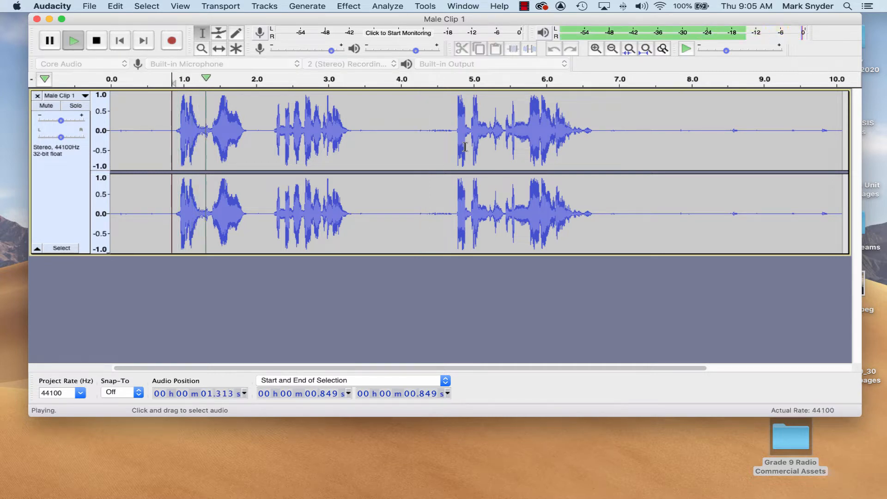
pyautogui.press('p')
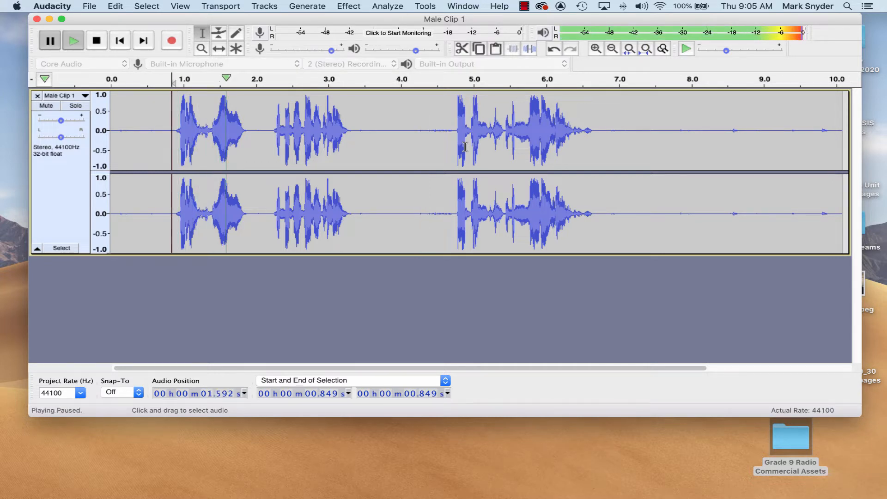
pyautogui.press('p')
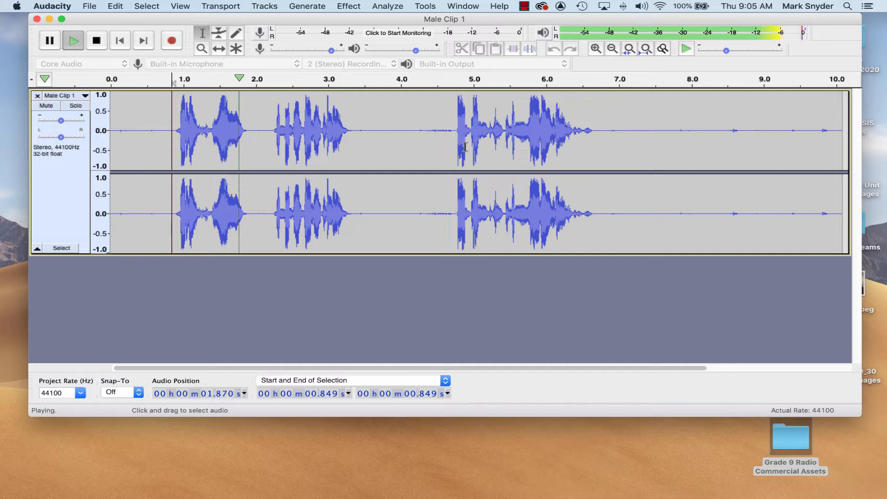
pyautogui.press('p')
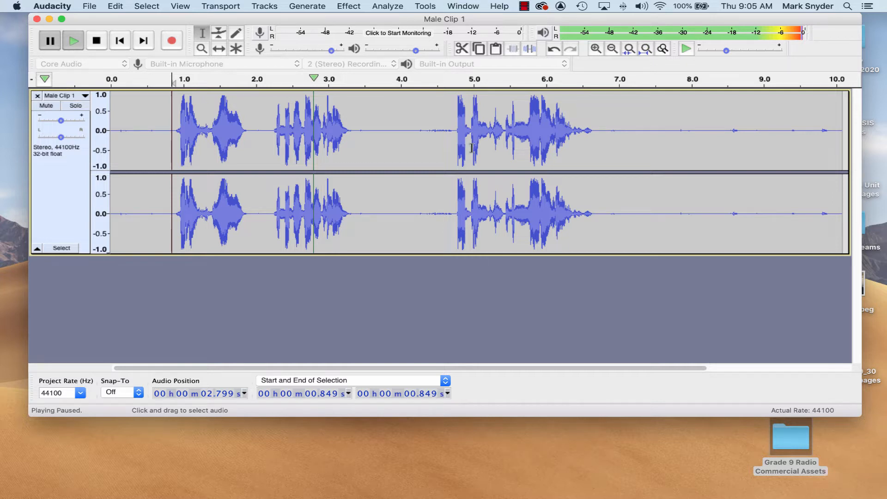
pyautogui.press('space')
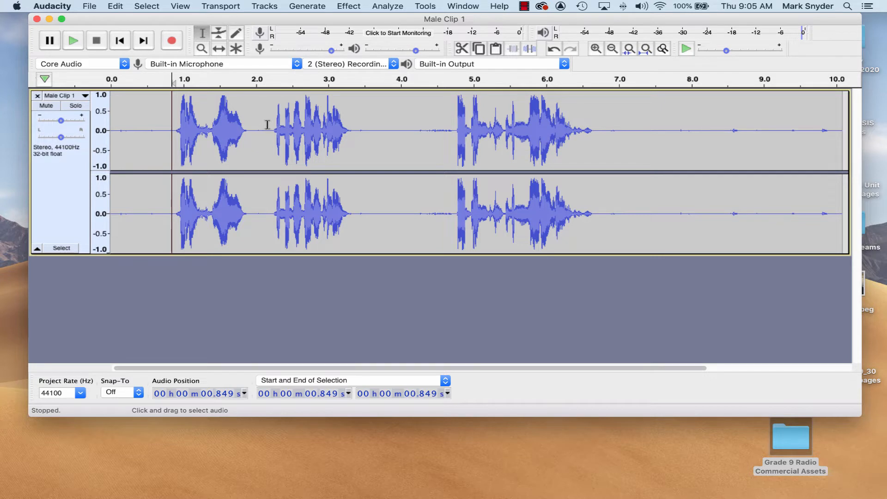
# Step: Select the second spoken phrase and adjust the selection's edges to about 2.13 s and 3.35 s
pyautogui.moveTo(268, 132); pyautogui.dragTo(358, 153)
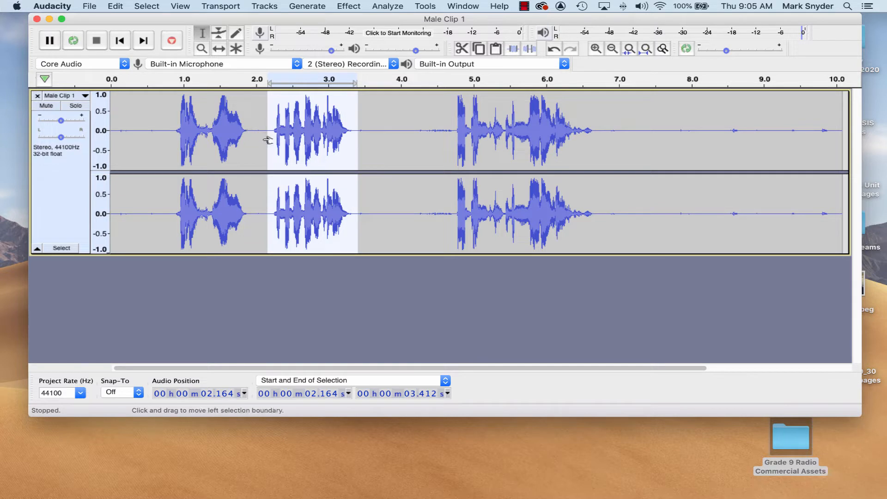
pyautogui.moveTo(268, 136)
pyautogui.mouseDown()
pyautogui.moveTo(276, 148)
pyautogui.moveTo(261, 147)
pyautogui.moveTo(277, 150)
pyautogui.moveTo(258, 149)
pyautogui.mouseUp()
pyautogui.press('shift')
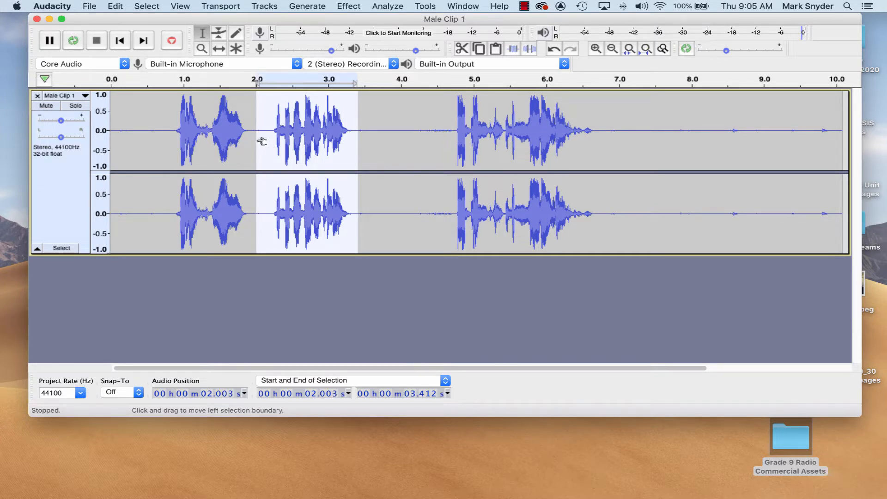
pyautogui.moveTo(262, 141); pyautogui.dragTo(275, 145)
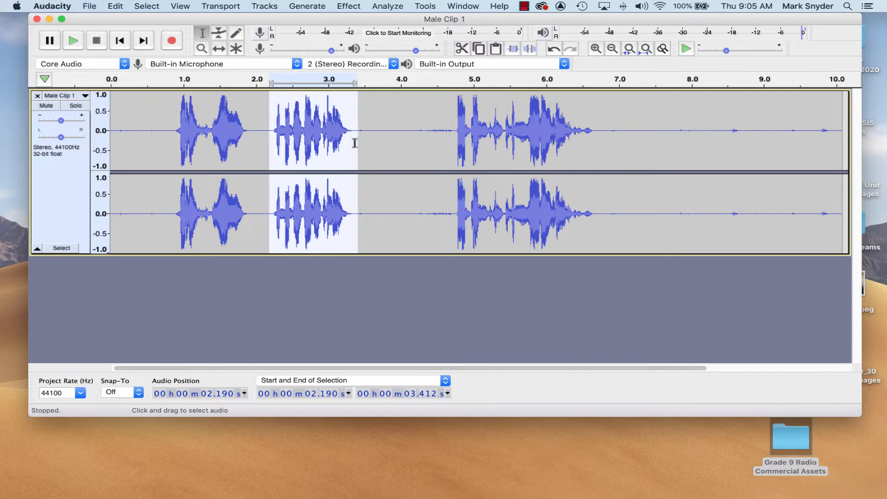
pyautogui.moveTo(349, 144)
pyautogui.mouseDown()
pyautogui.moveTo(340, 144)
pyautogui.moveTo(350, 147)
pyautogui.mouseUp()
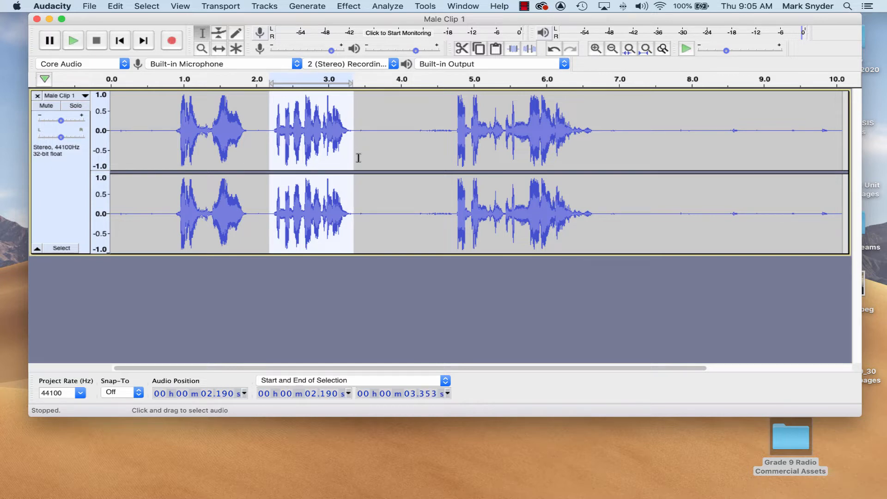
pyautogui.moveTo(270, 142); pyautogui.dragTo(268, 141)
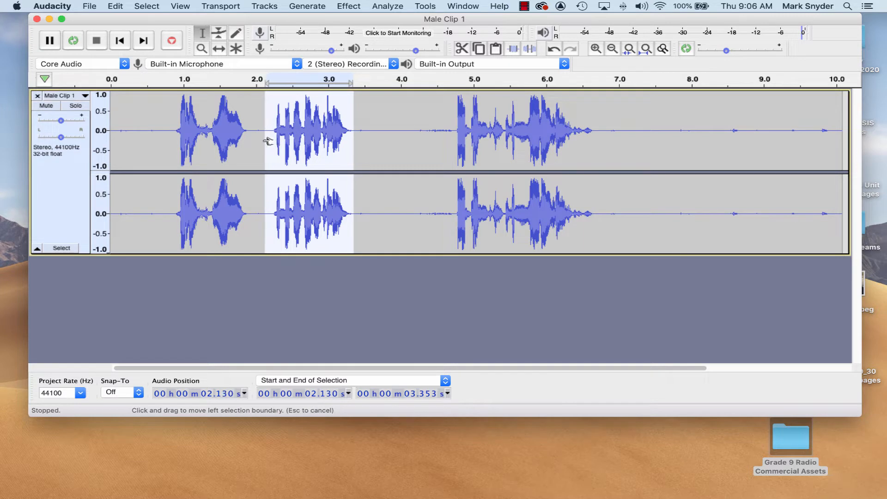
# Step: Clear the selection and reselect the second spoken phrase, fine-tuning it to run from about 2.18 s to 3.34 s
pyautogui.click(386, 165)
pyautogui.moveTo(268, 126); pyautogui.dragTo(352, 149)
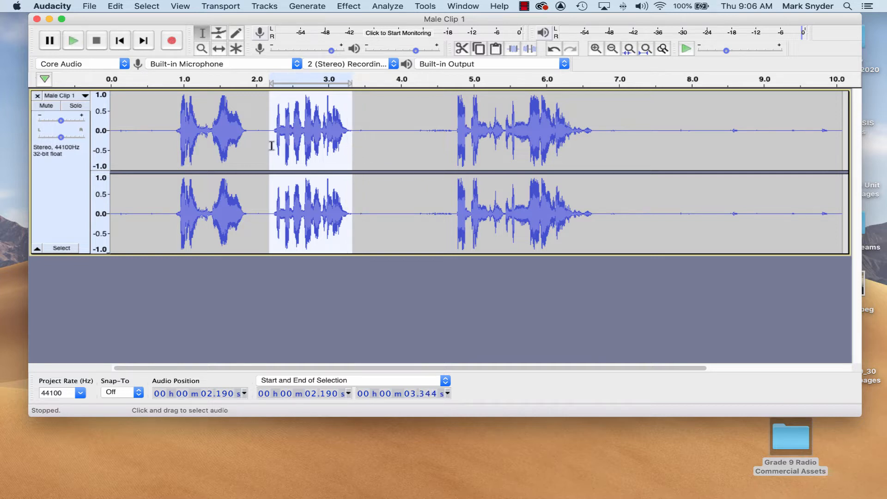
pyautogui.moveTo(270, 146); pyautogui.dragTo(269, 145)
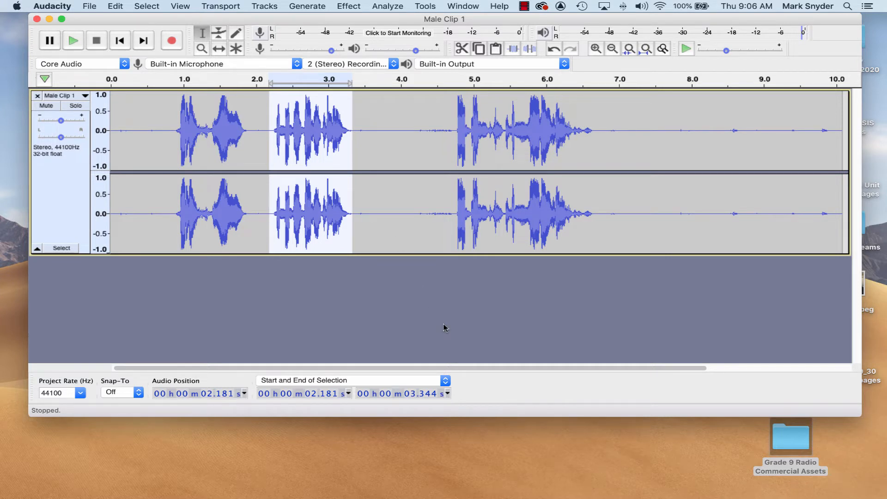
# Step: Place the cursor at about 2.93 s in the second spoken phrase and select the short sound from about 2.92 s to 2.98 s
pyautogui.click(427, 301)
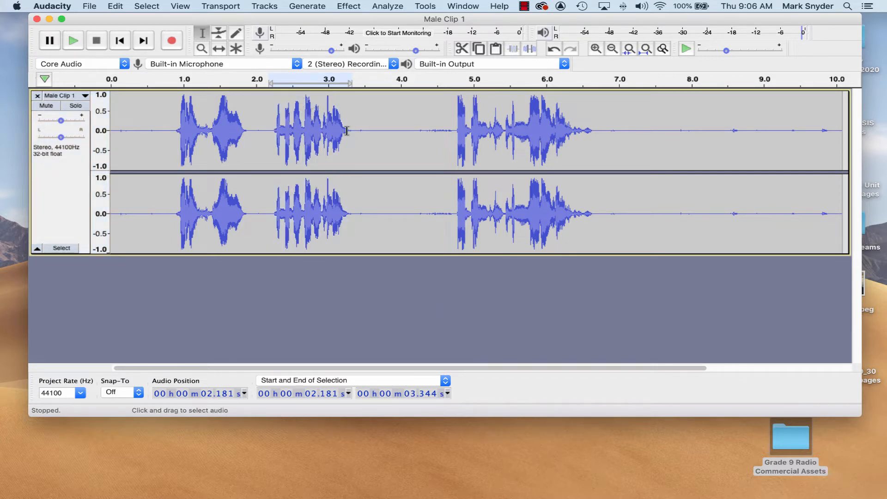
pyautogui.click(322, 124)
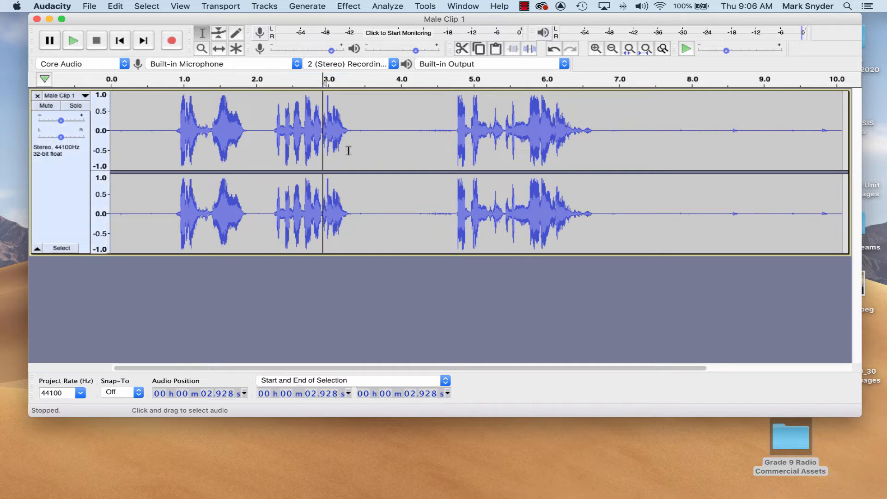
pyautogui.click(596, 49)
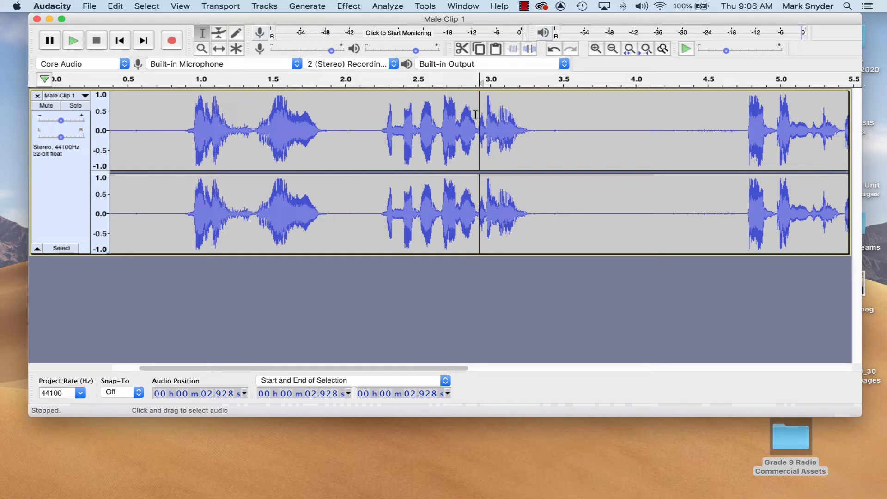
pyautogui.click(596, 49)
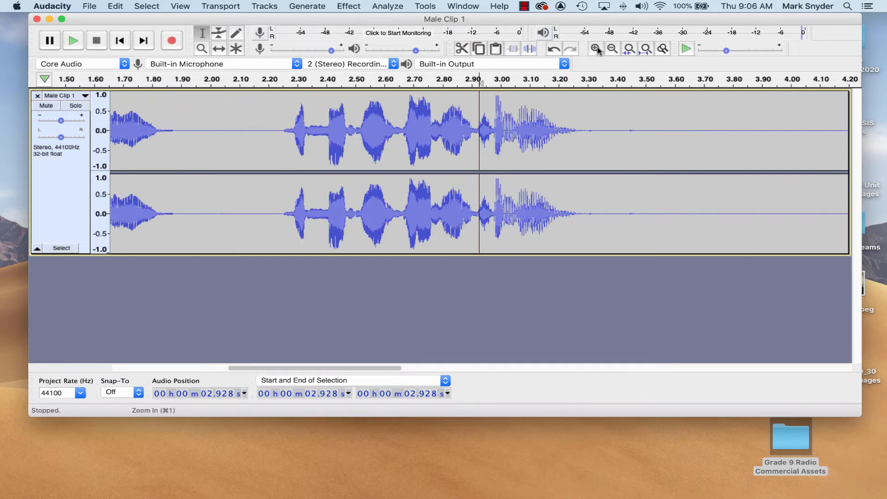
pyautogui.click(596, 49)
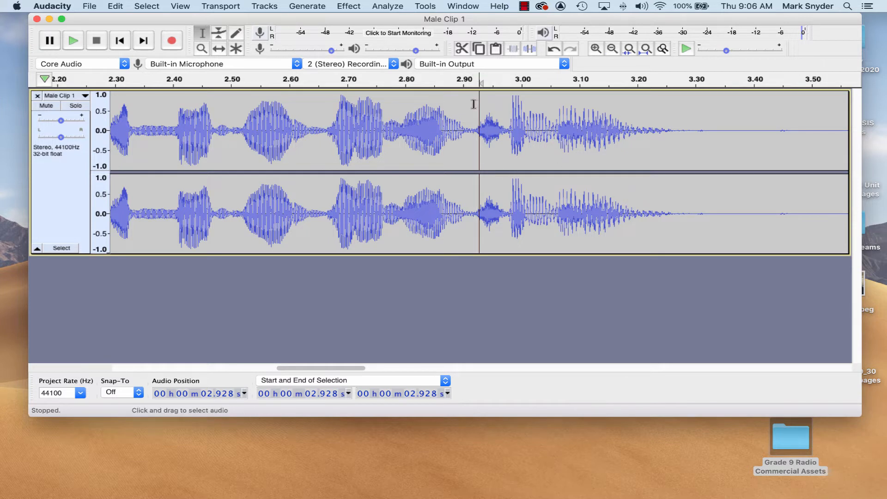
pyautogui.moveTo(473, 118); pyautogui.dragTo(511, 130)
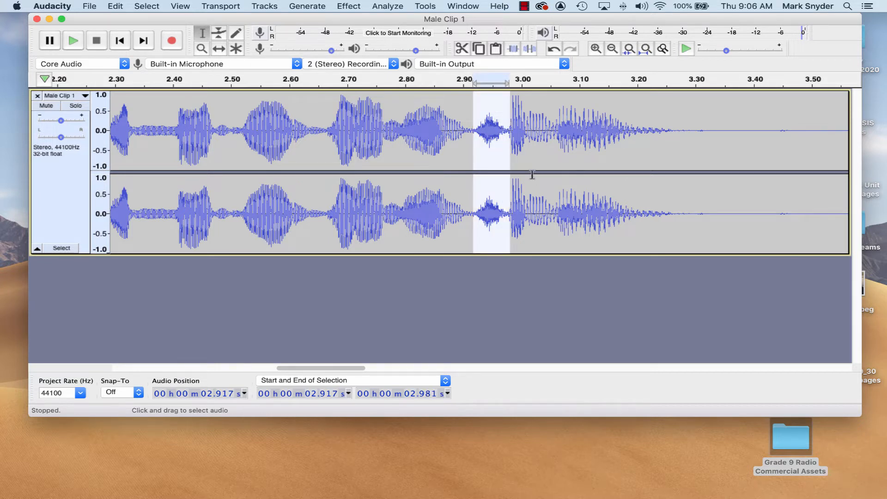
# Step: Play the short selected sound repeatedly to check which part of the phrase it covers
pyautogui.press('space')
pyautogui.press('space')
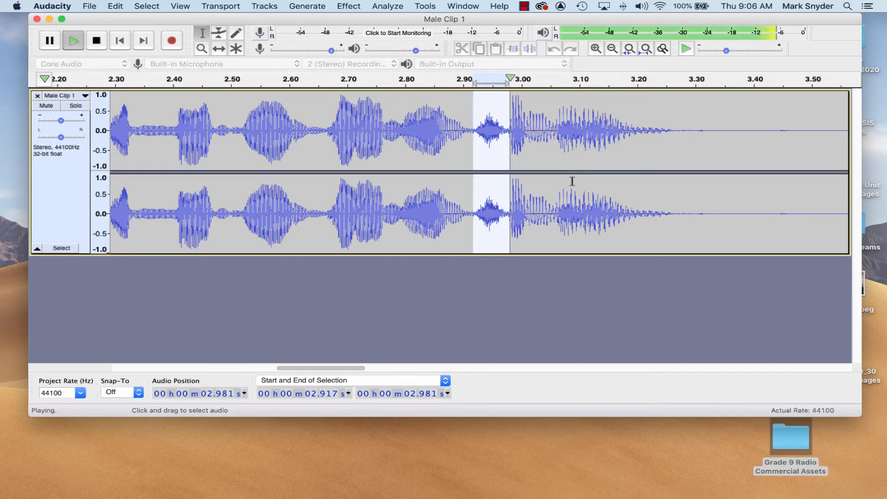
pyautogui.press('space')
pyautogui.press('space')
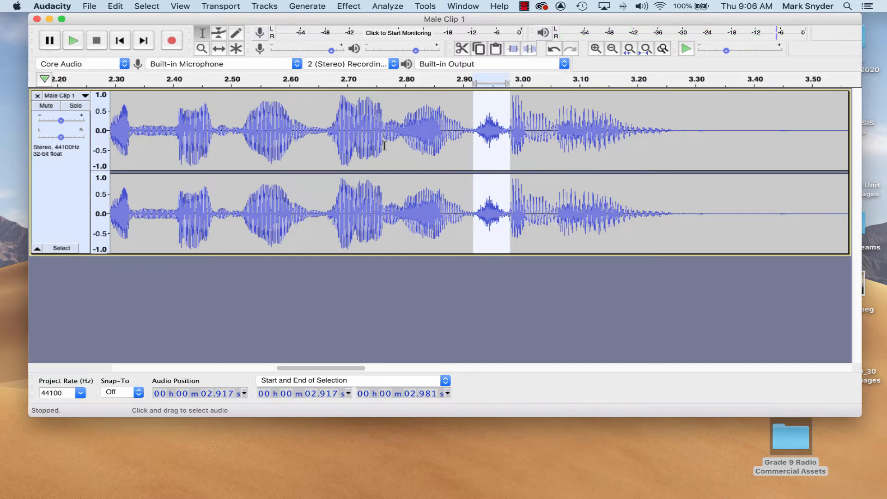
# Step: Copy the second spoken phrase from about 2.16 s to 3.54 s and paste it beyond the clip's end at about 10.50 s
pyautogui.click(613, 49)
pyautogui.click(611, 50)
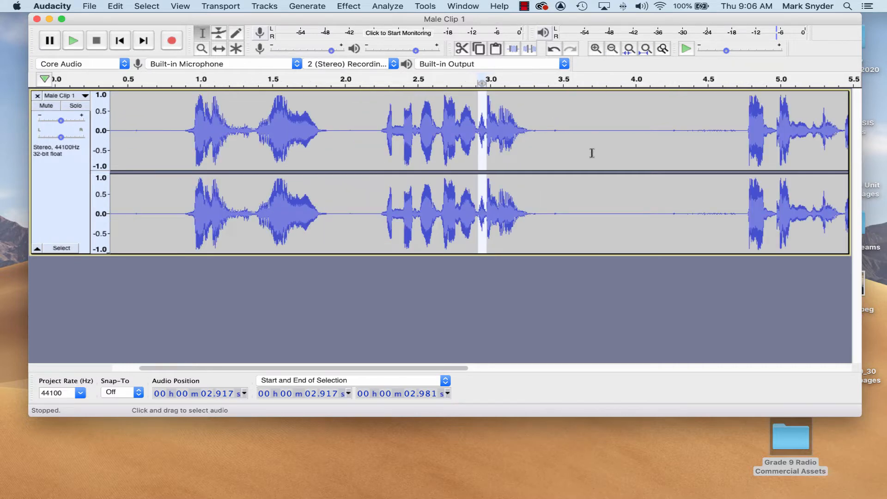
pyautogui.click(493, 291)
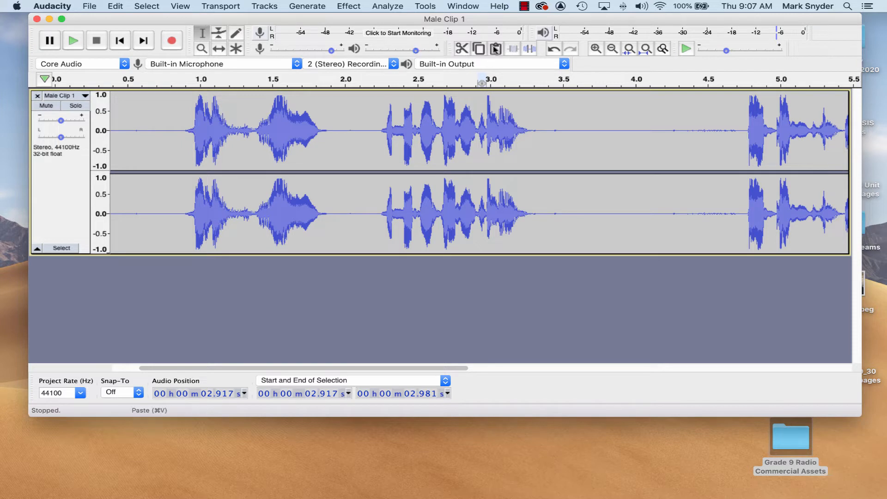
pyautogui.click(368, 122)
pyautogui.moveTo(371, 125); pyautogui.dragTo(568, 209)
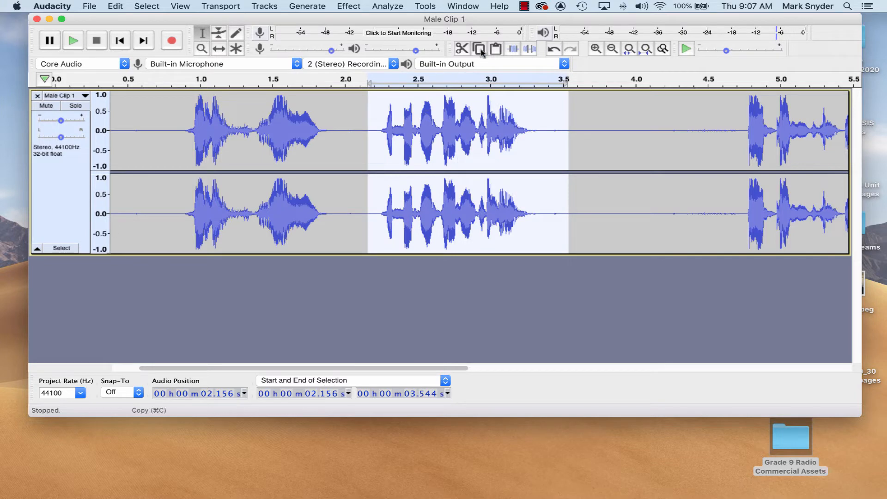
pyautogui.moveTo(382, 365); pyautogui.dragTo(765, 355)
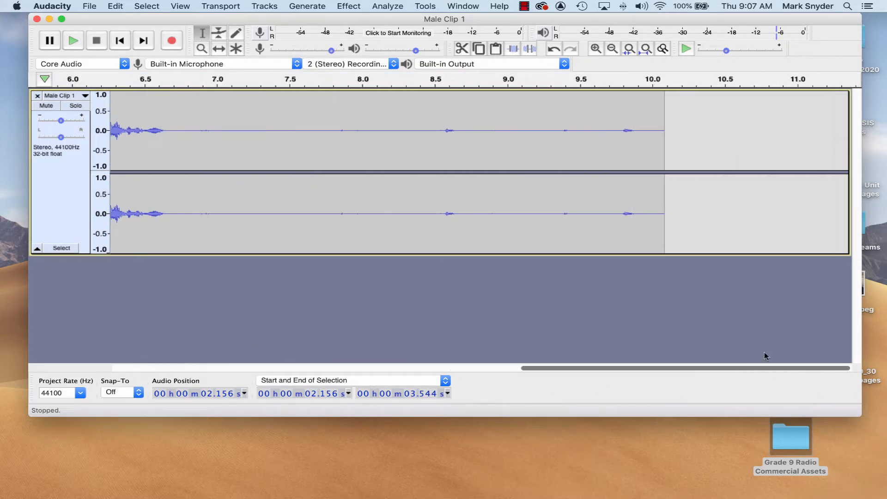
pyautogui.click(724, 127)
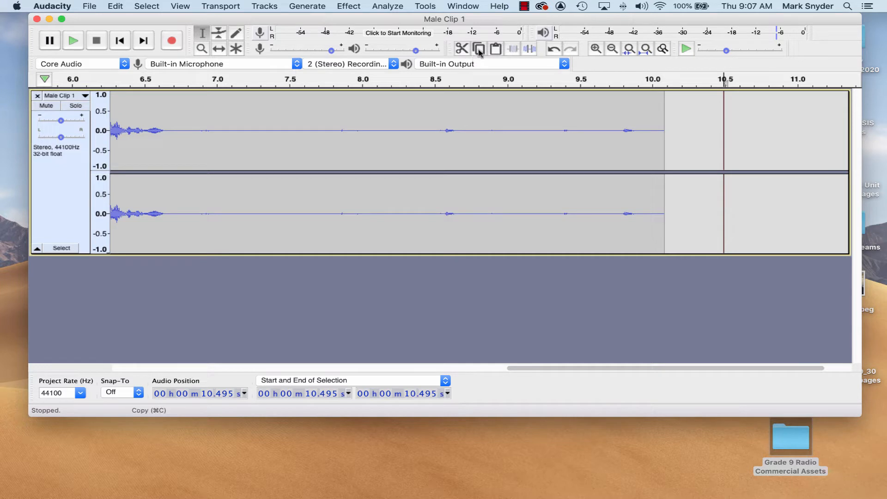
pyautogui.click(497, 49)
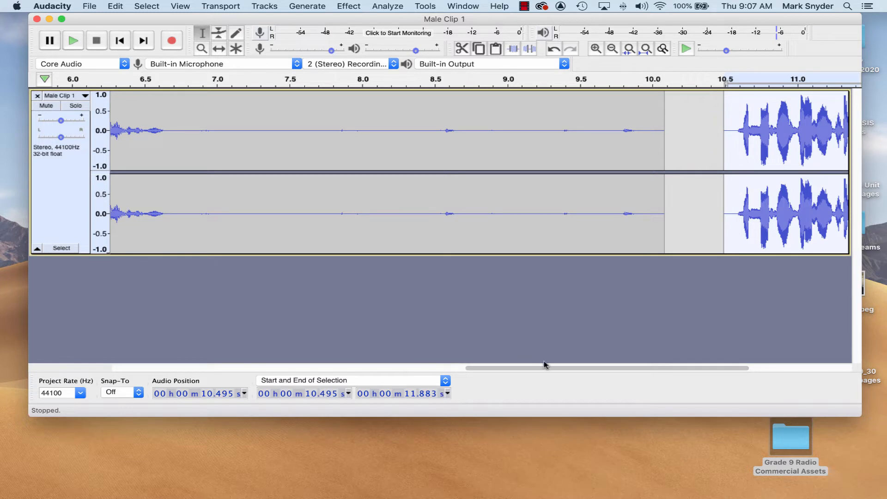
# Step: Select the third spoken phrase from about 4.65 s to 6.79 s and cut it from the track
pyautogui.moveTo(545, 368); pyautogui.dragTo(347, 368)
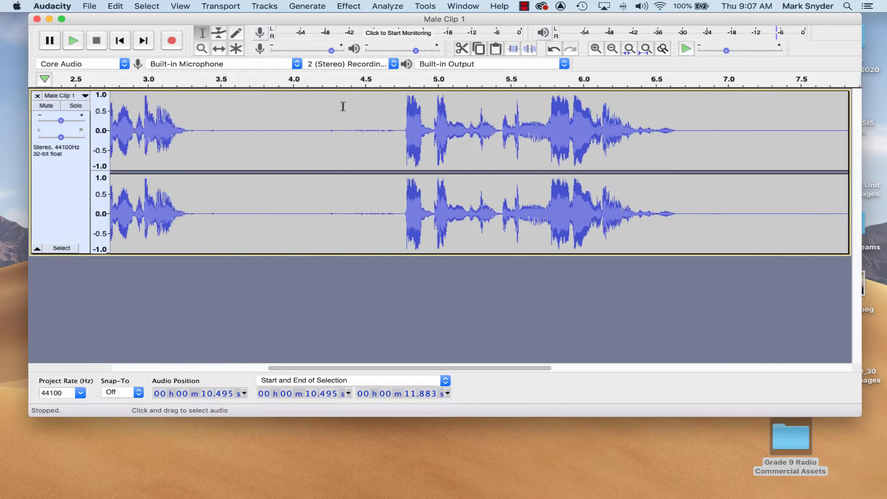
pyautogui.moveTo(388, 120); pyautogui.dragTo(674, 262)
pyautogui.moveTo(767, 268); pyautogui.dragTo(696, 224)
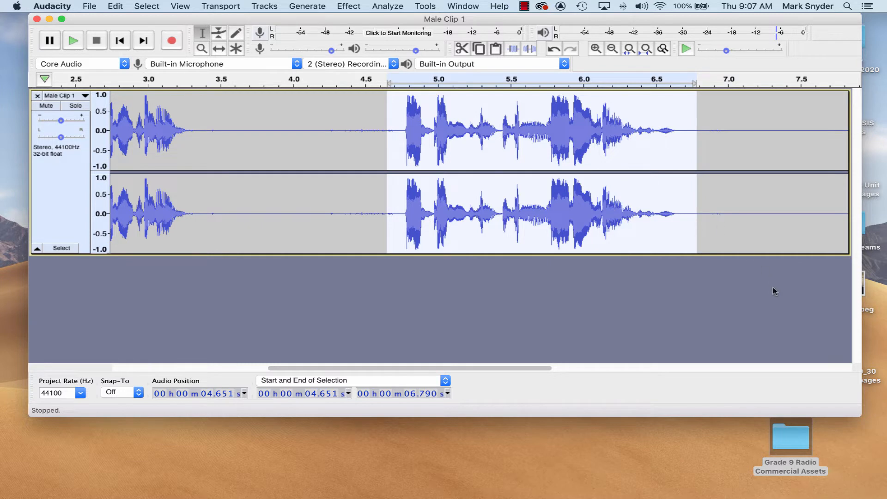
pyautogui.press('space')
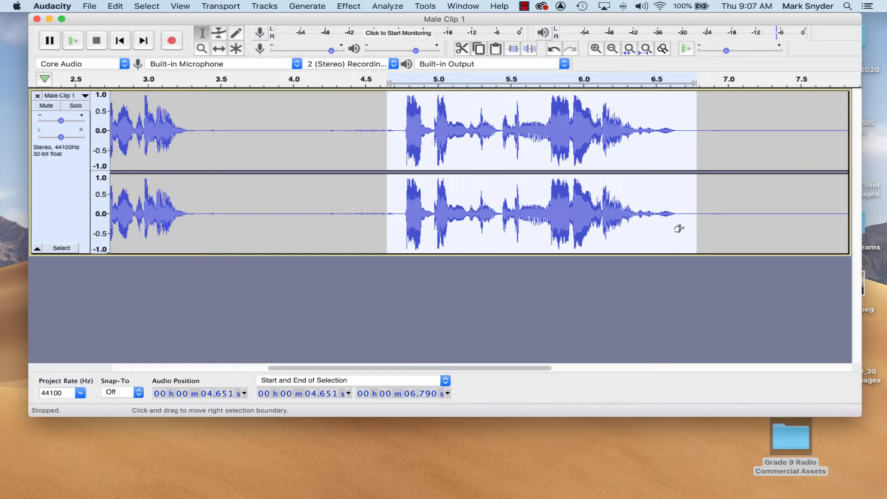
pyautogui.press('Delete')
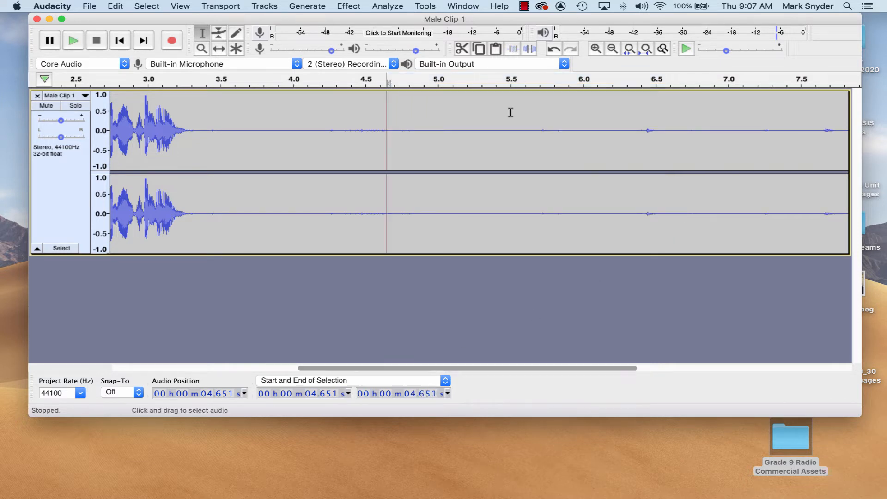
# Step: Paste the cut third phrase after the copied second phrase, at about 9.96 s
pyautogui.moveTo(398, 368); pyautogui.dragTo(647, 372)
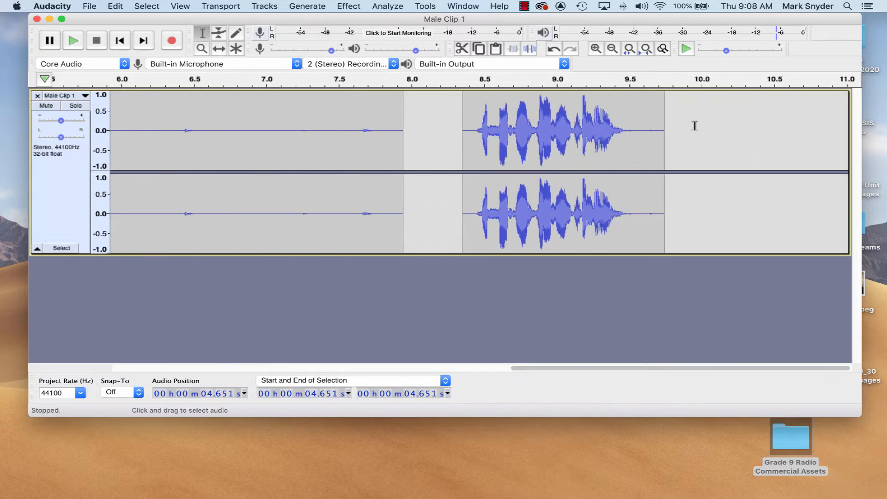
pyautogui.click(695, 125)
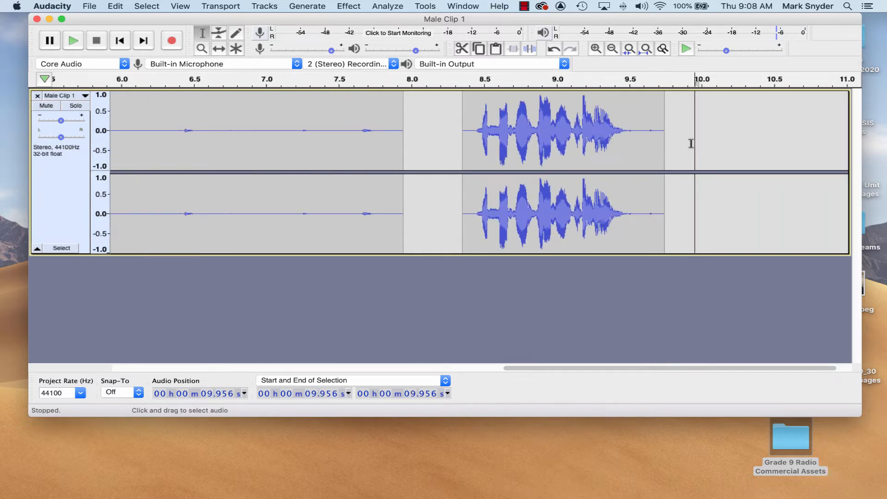
pyautogui.press('super+v')
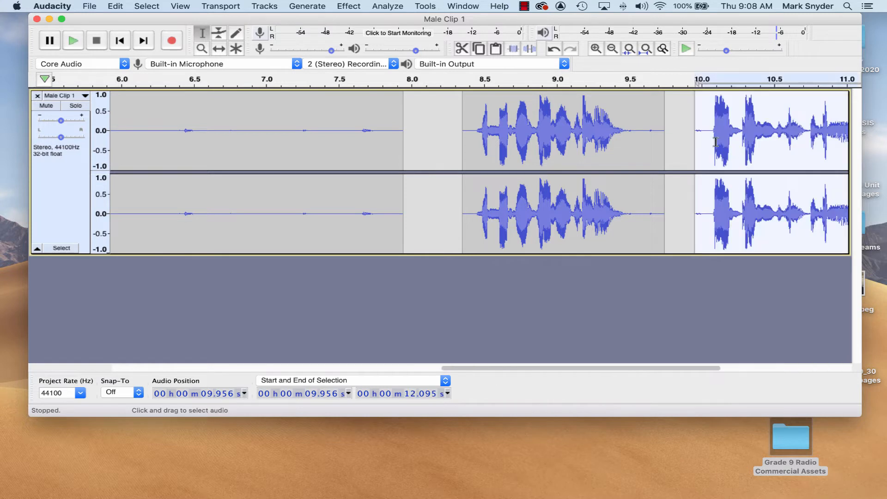
pyautogui.click(653, 311)
pyautogui.moveTo(577, 369); pyautogui.dragTo(638, 370)
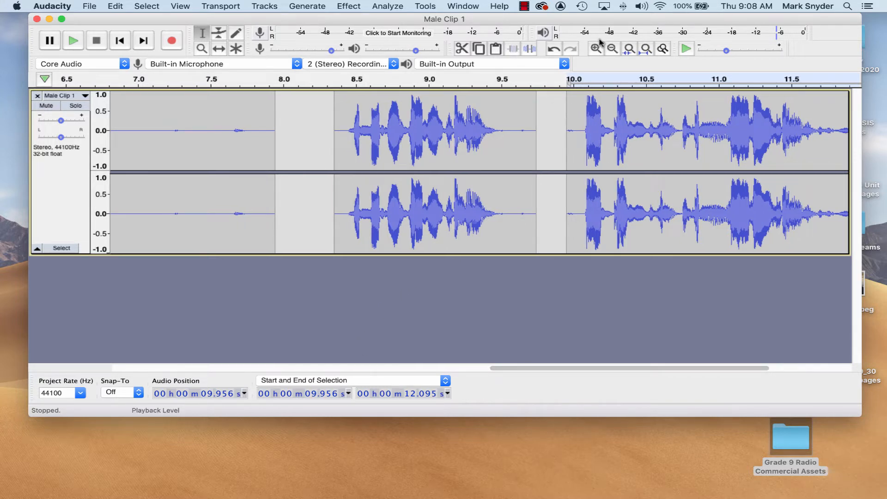
pyautogui.click(612, 50)
pyautogui.click(612, 49)
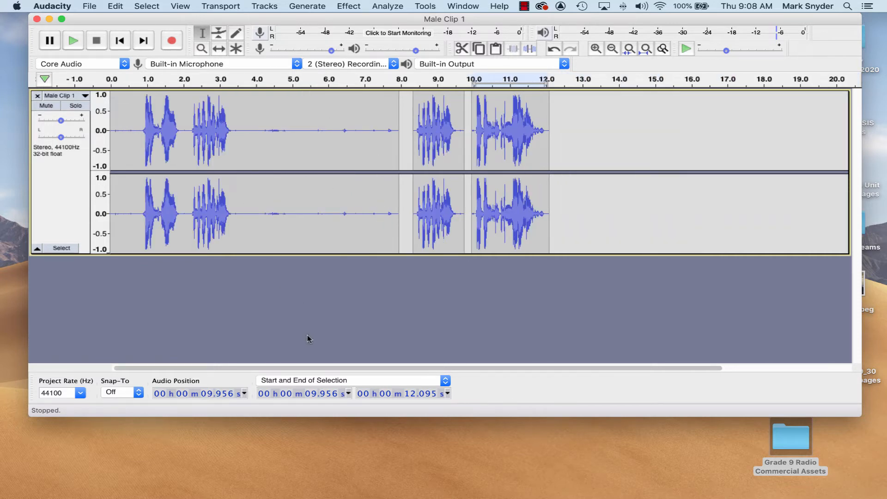
# Step: Undo all edits back to the empty project and redo the import to restore the original voiceover track
pyautogui.press('Delete')
pyautogui.press('super+z')
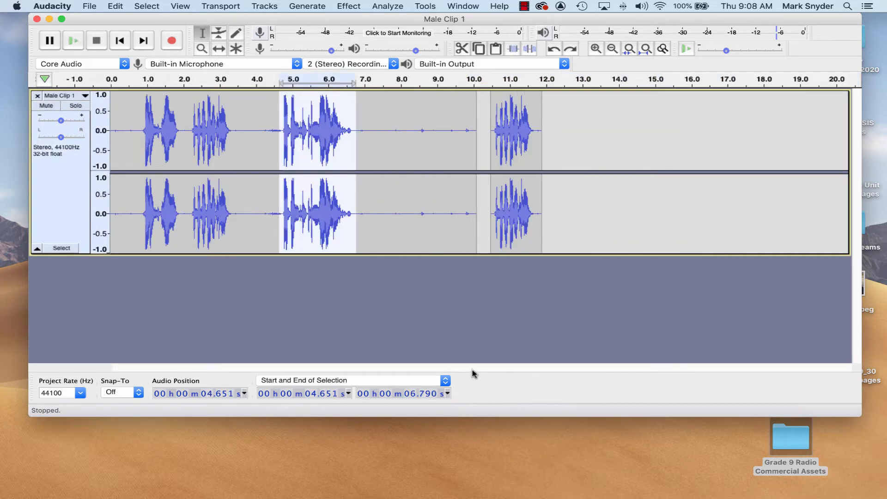
pyautogui.press('super+z')
pyautogui.press('super+z')
pyautogui.press('super+z')
pyautogui.press('super+z')
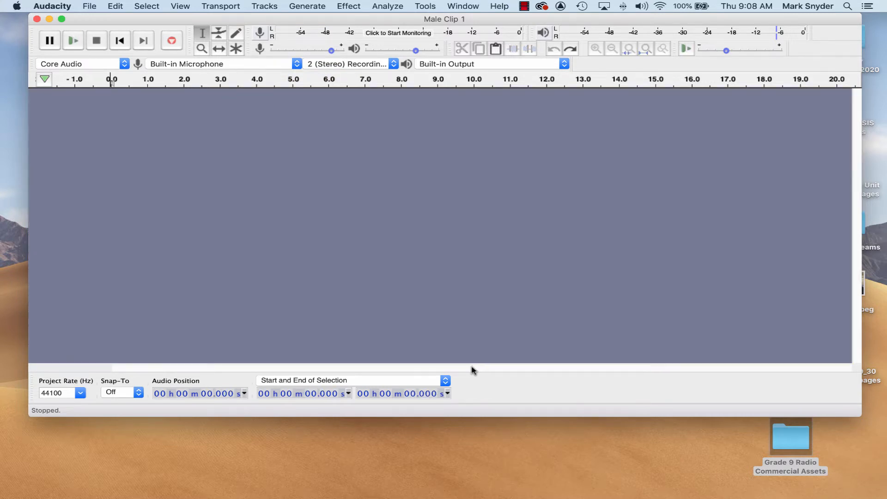
pyautogui.press('super+shift+z')
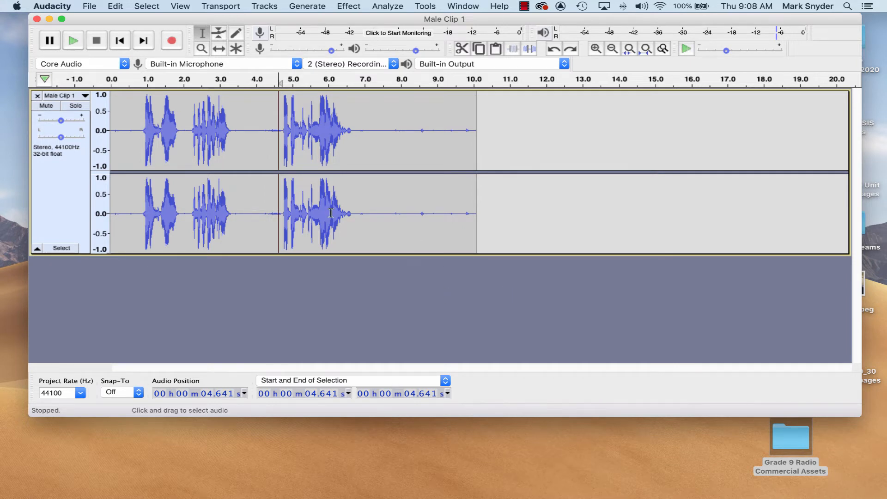
# Step: Play the third spoken phrase from about 4.50 s, and listen to the first two phrases from about 0.71 s
pyautogui.click(274, 131)
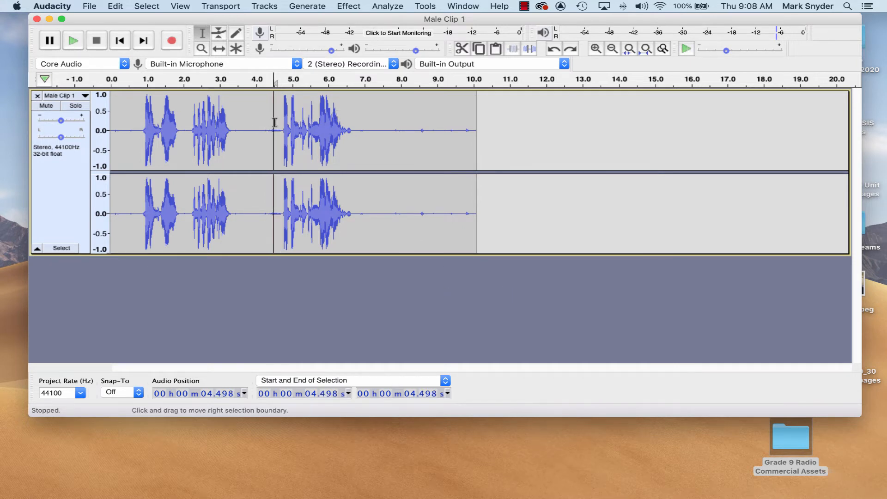
pyautogui.press('space')
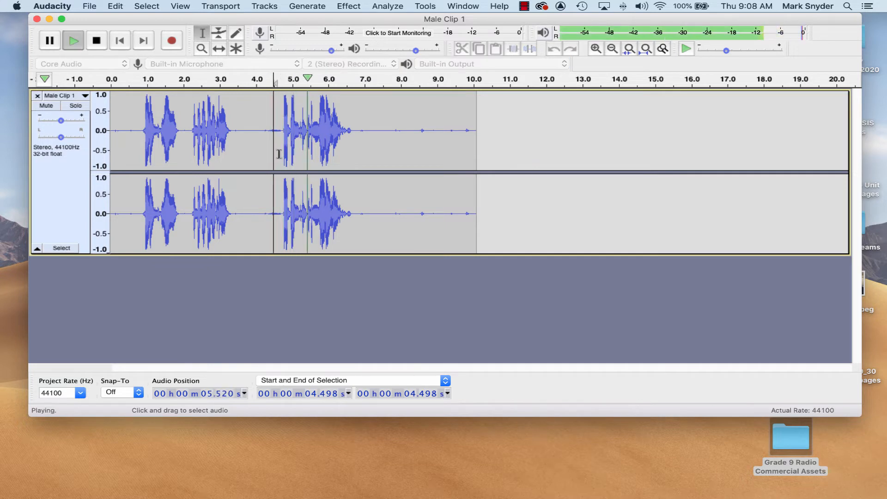
pyautogui.press('space')
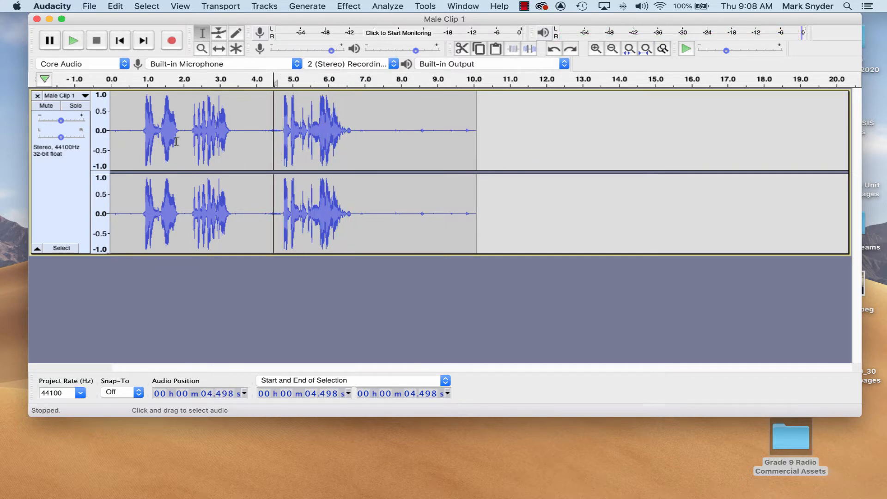
pyautogui.click(137, 123)
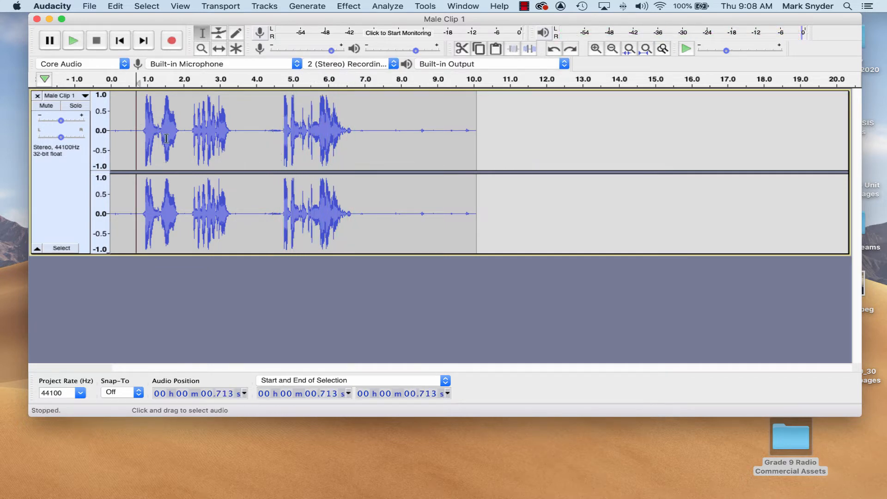
pyautogui.press('space')
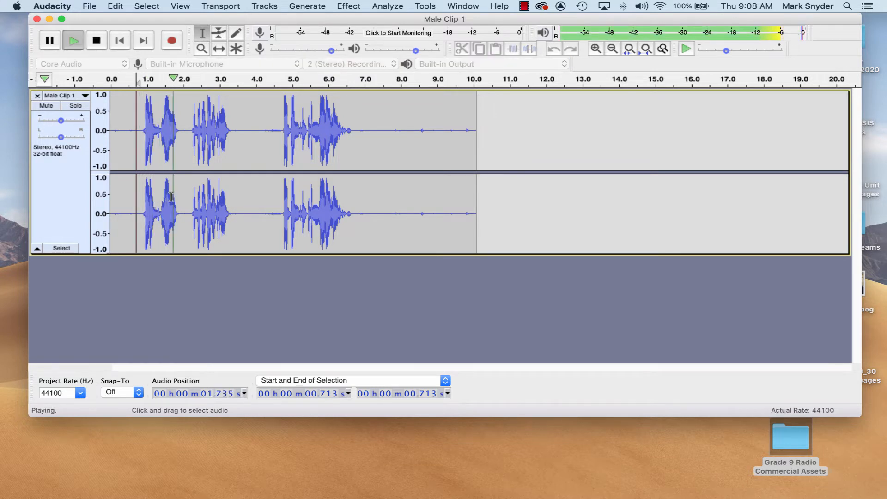
pyautogui.press('space')
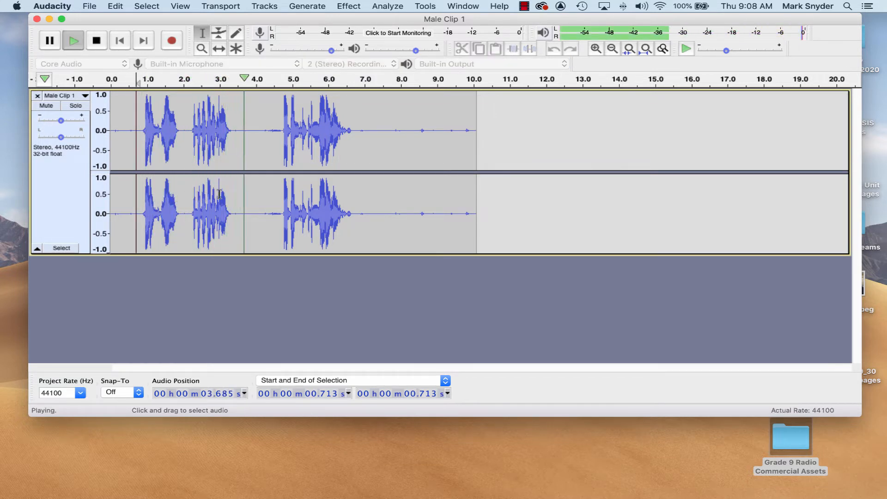
# Step: Place the cursor at about 4.62 s, just before the third spoken phrase, and play that phrase
pyautogui.click(277, 124)
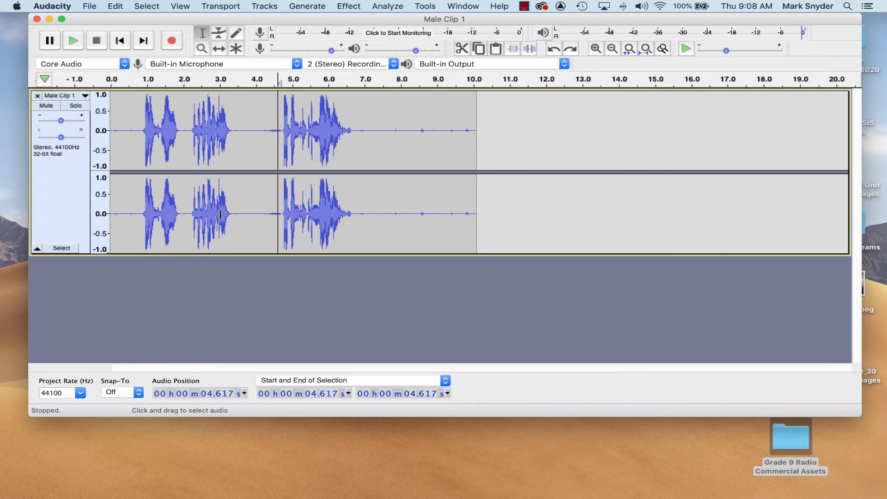
pyautogui.press('space')
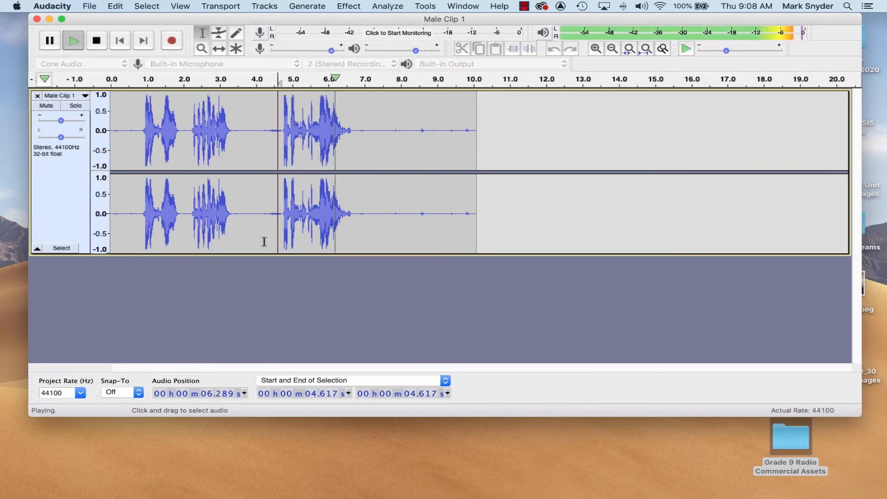
pyautogui.press('space')
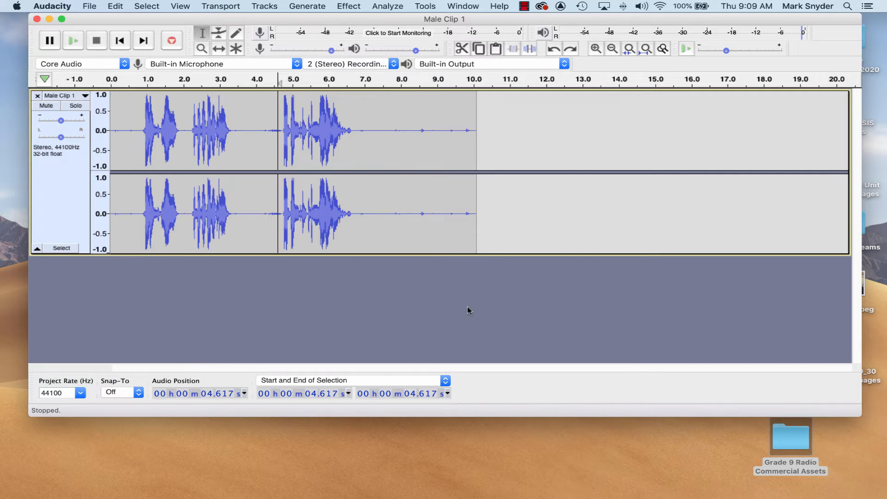
# Step: Import Male Clip 2.mp3 through Male Clip 6.mp3 together into the current project
pyautogui.press('super+shift+i')
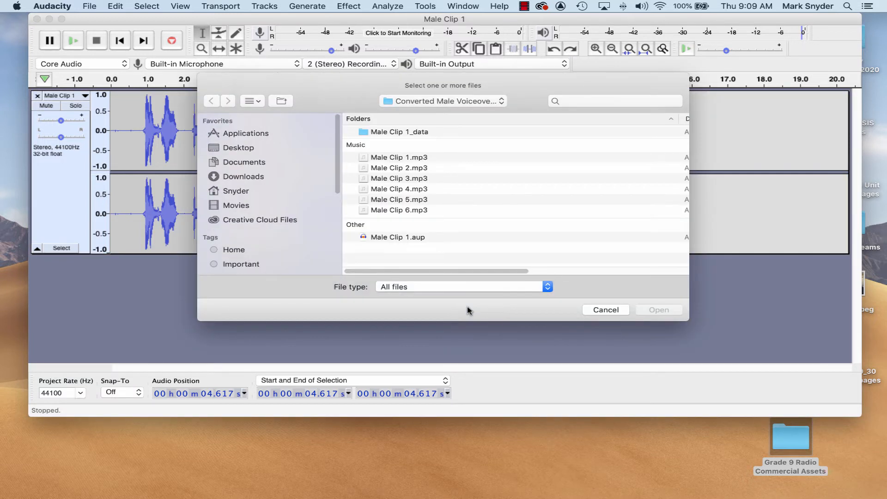
pyautogui.click(401, 169)
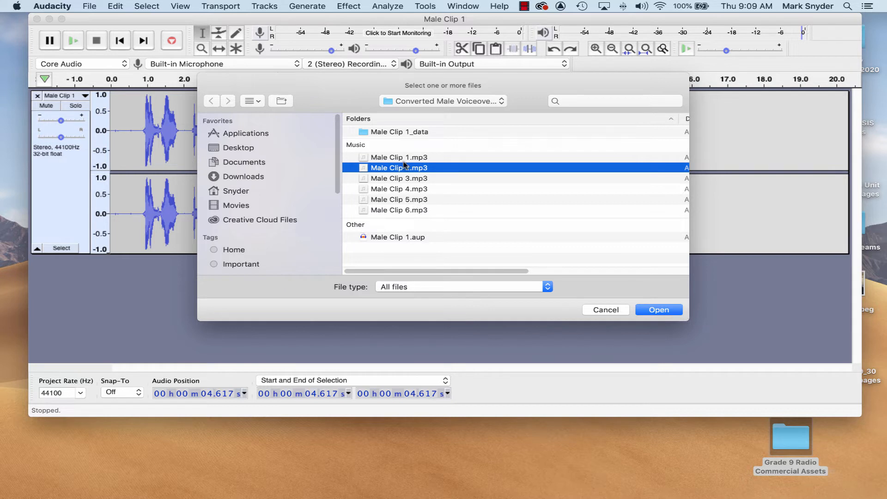
pyautogui.keyDown('shift'); pyautogui.click(411, 212); pyautogui.keyUp('shift')
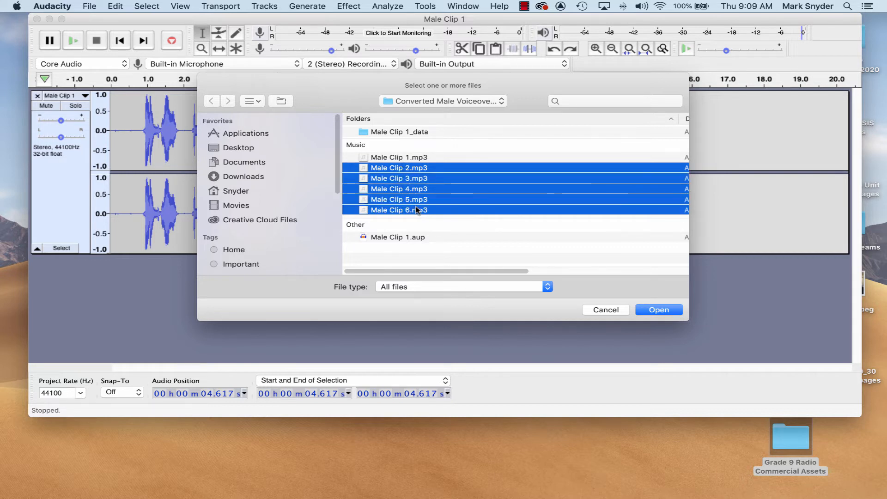
pyautogui.click(435, 253)
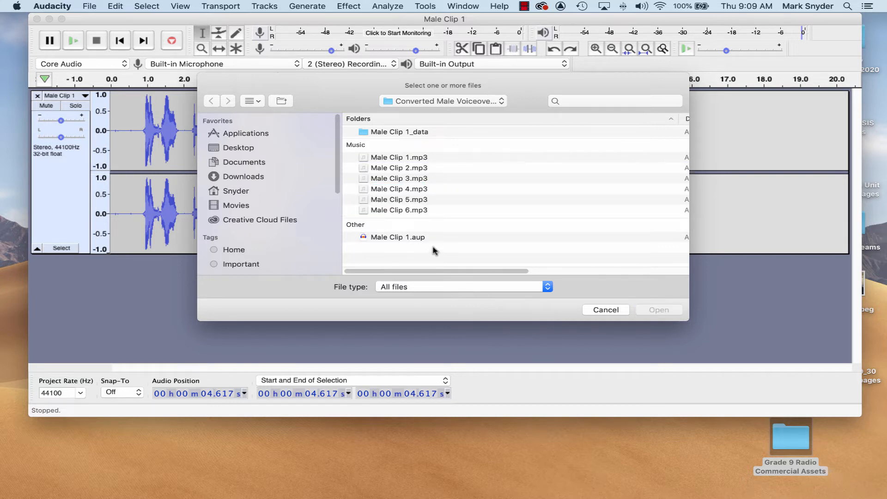
pyautogui.click(411, 171)
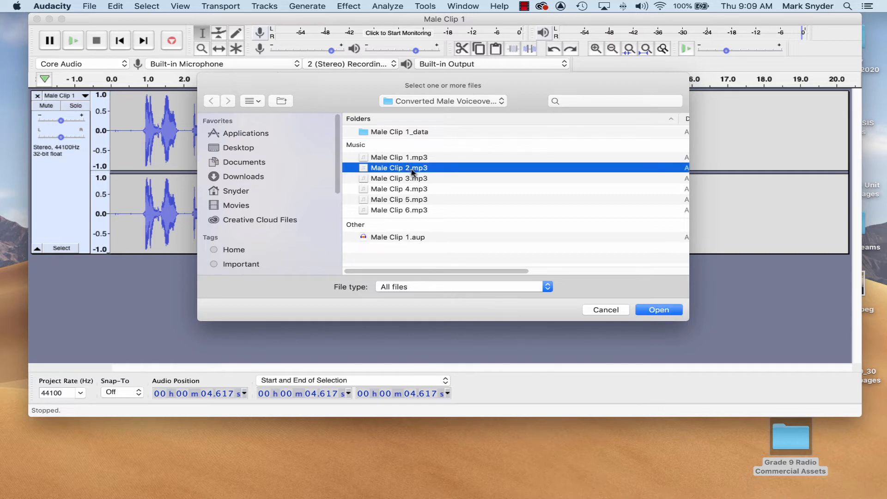
pyautogui.keyDown('shift'); pyautogui.click(416, 190); pyautogui.keyUp('shift')
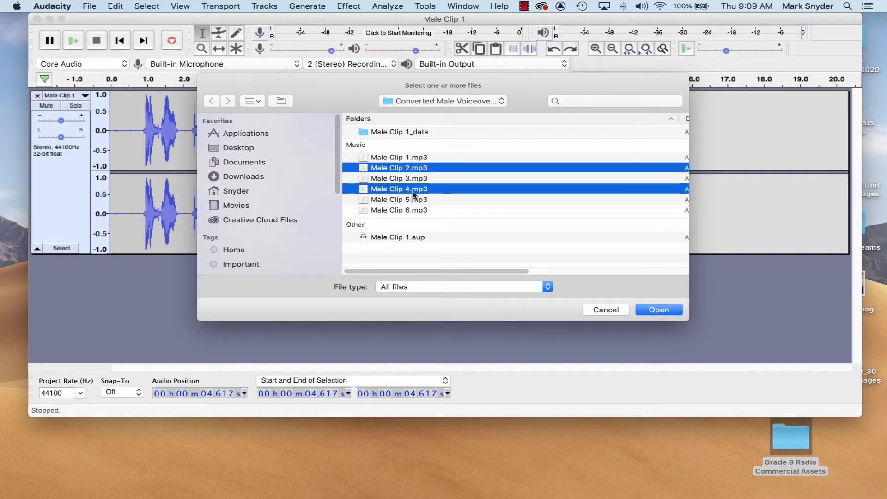
pyautogui.keyDown('shift'); pyautogui.click(408, 200); pyautogui.keyUp('shift')
pyautogui.keyDown('shift'); pyautogui.click(407, 212); pyautogui.keyUp('shift')
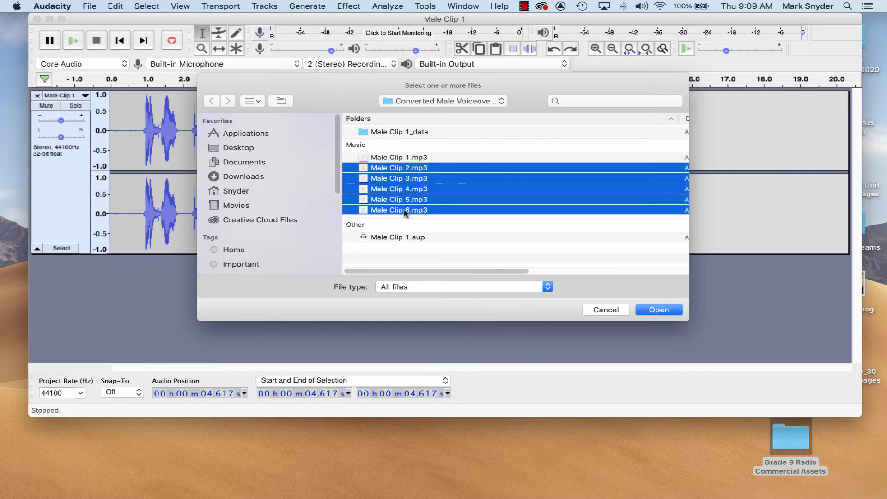
pyautogui.click(421, 253)
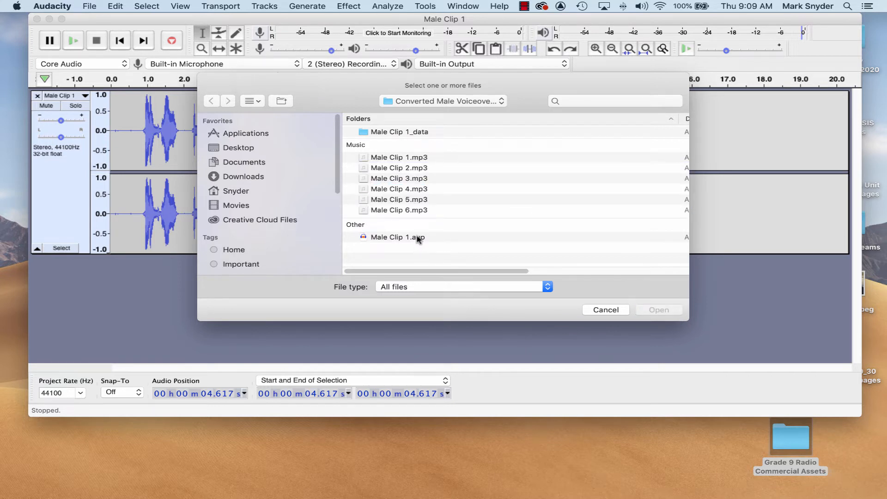
pyautogui.moveTo(350, 217); pyautogui.dragTo(385, 169)
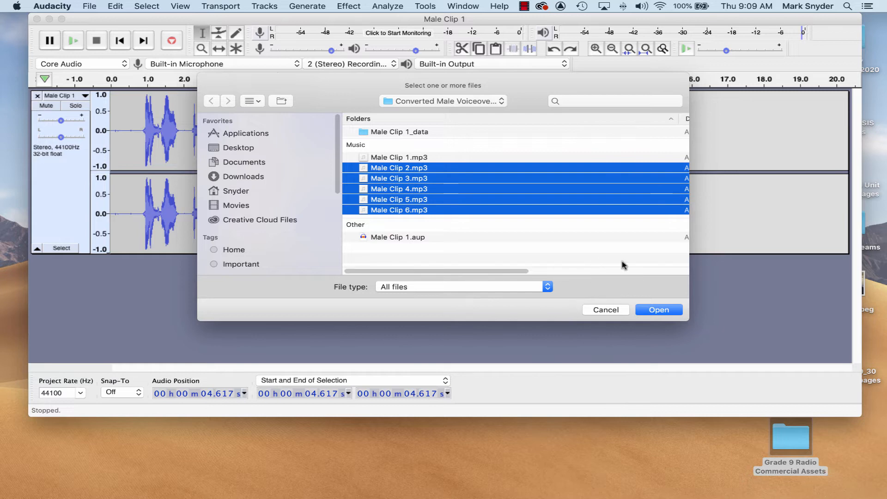
pyautogui.click(671, 313)
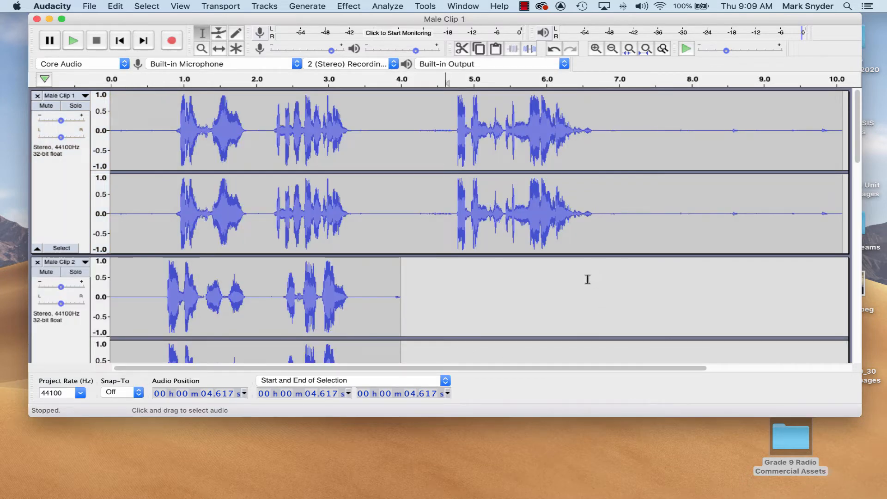
# Step: Look through the stacked tracks from Male Clip 1 down to Male Clip 6 and back
pyautogui.scroll(-10, 585, 280)
pyautogui.scroll(-5, 579, 283)
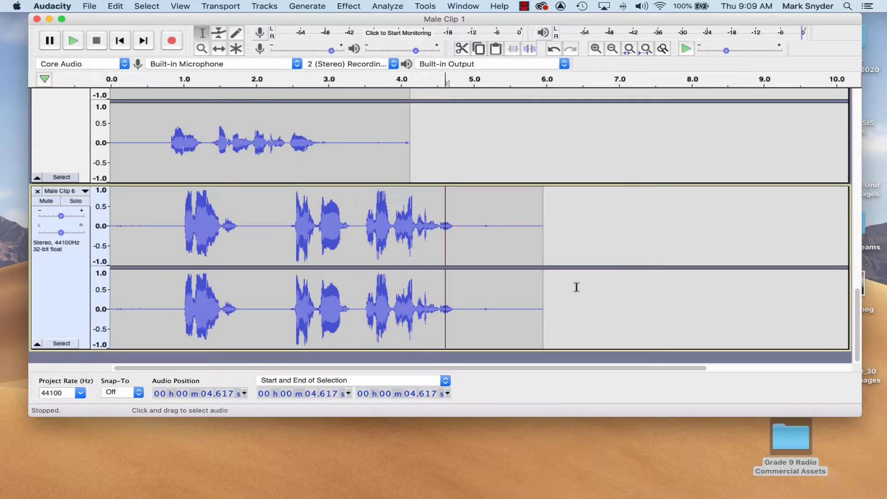
pyautogui.scroll(15, 576, 285)
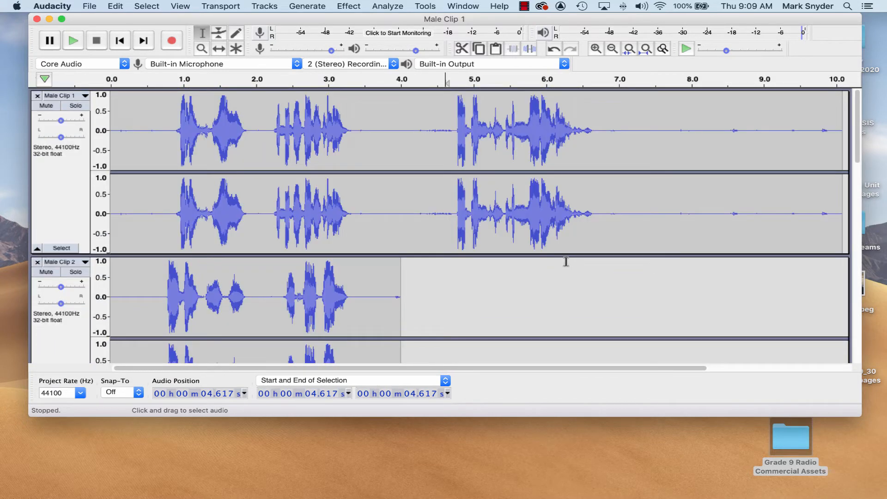
pyautogui.scroll(-15, 566, 262)
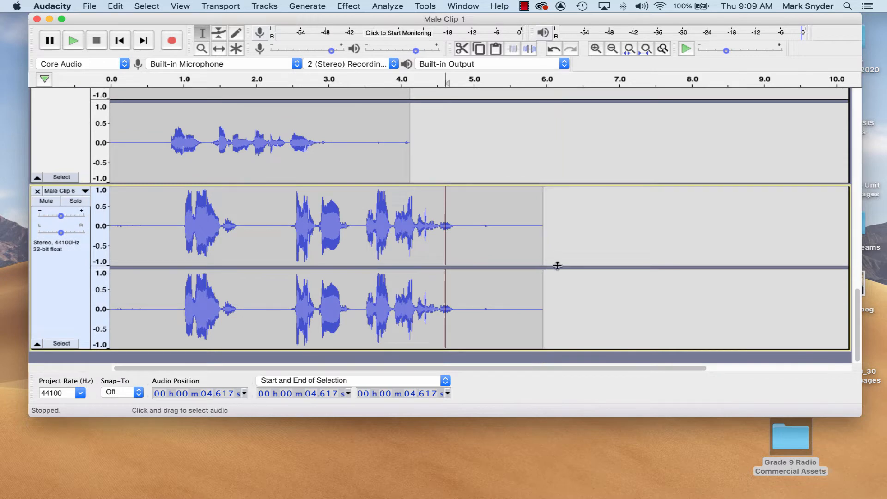
pyautogui.scroll(15, 572, 271)
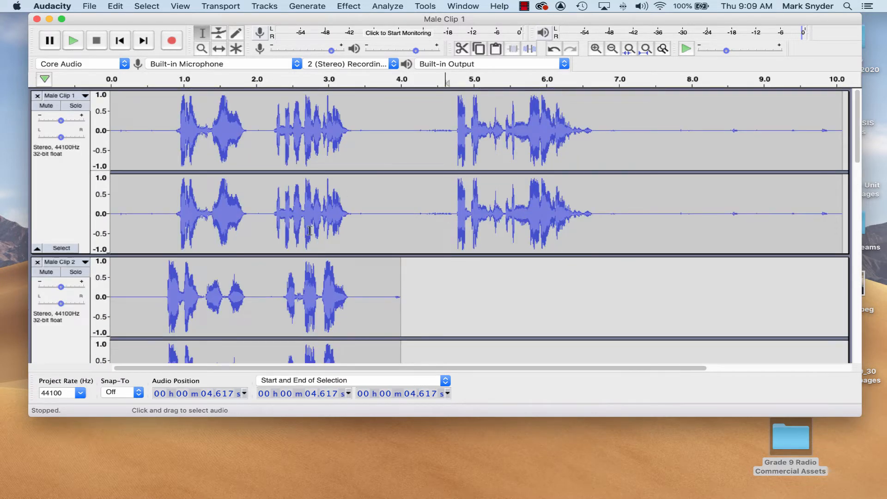
pyautogui.scroll(-10, 76, 272)
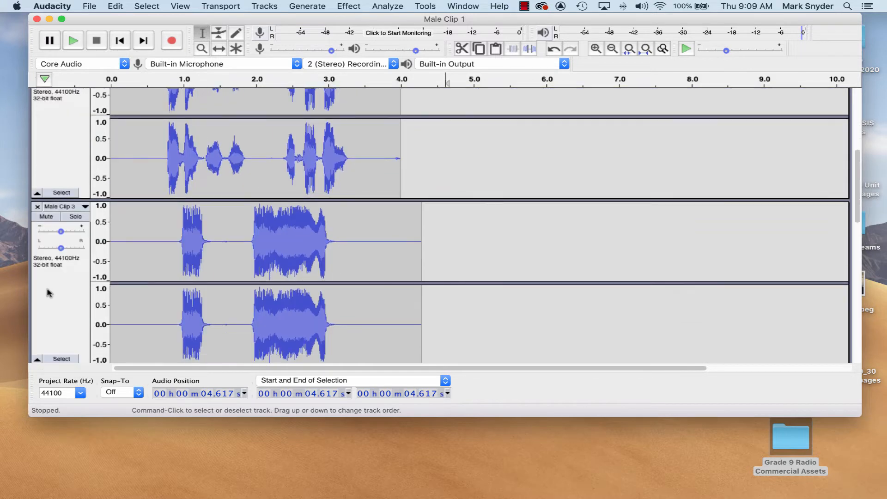
pyautogui.scroll(-6, 60, 245)
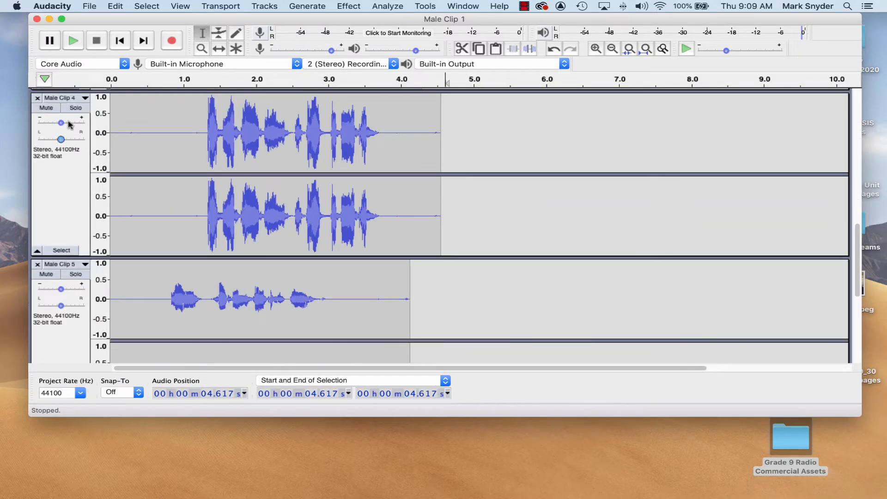
pyautogui.scroll(-3, 59, 292)
pyautogui.scroll(-3, 59, 292)
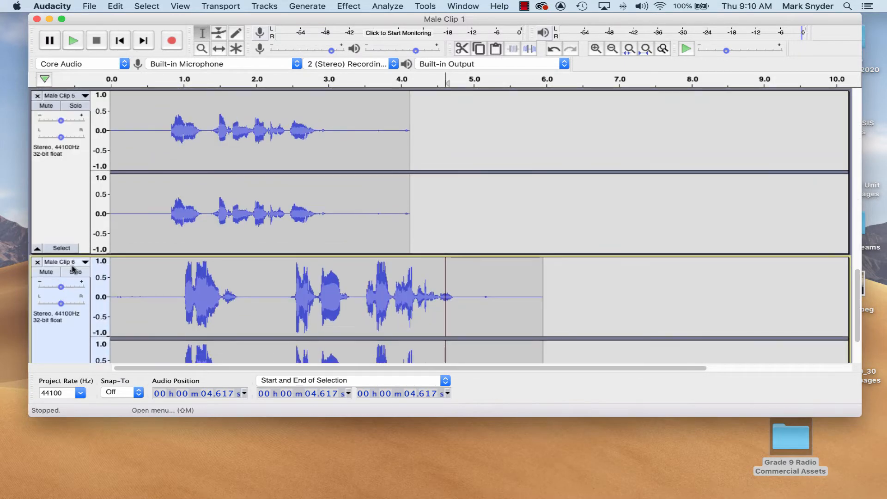
pyautogui.scroll(20, 622, 298)
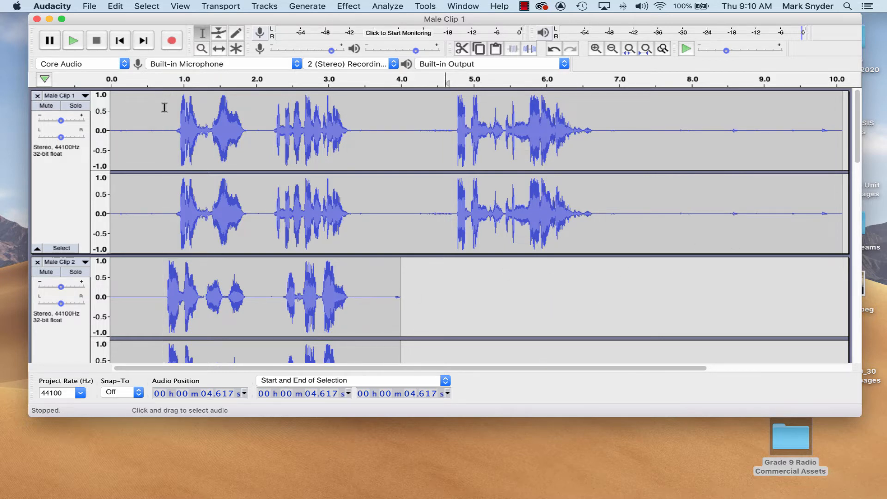
# Step: Place the cursor at about 0.16 s in Male Clip 1 and play all tracks together briefly
pyautogui.click(122, 114)
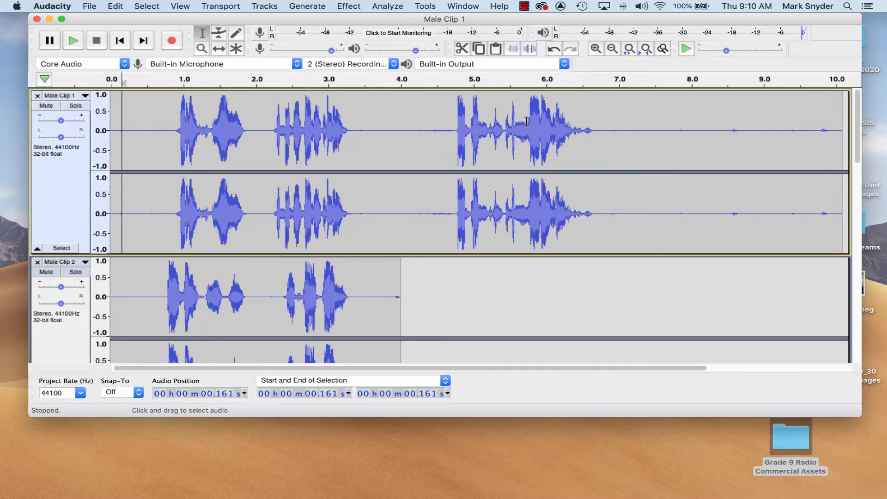
pyautogui.press('space')
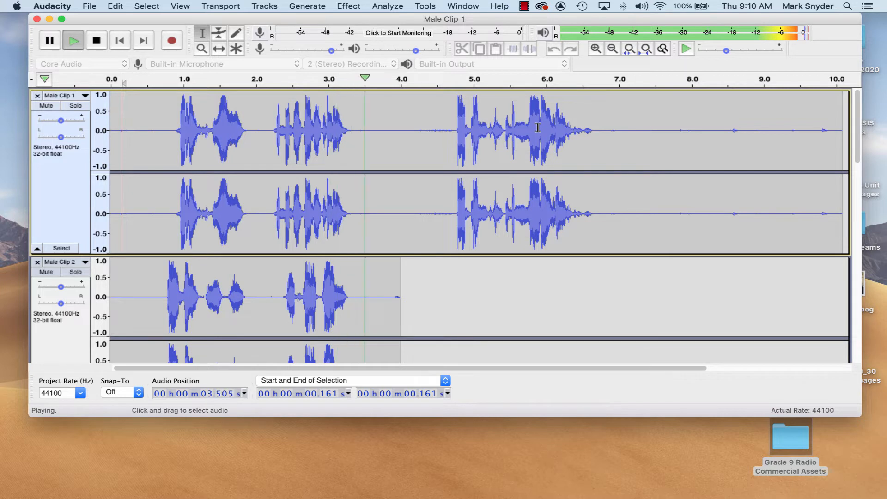
pyautogui.press('space')
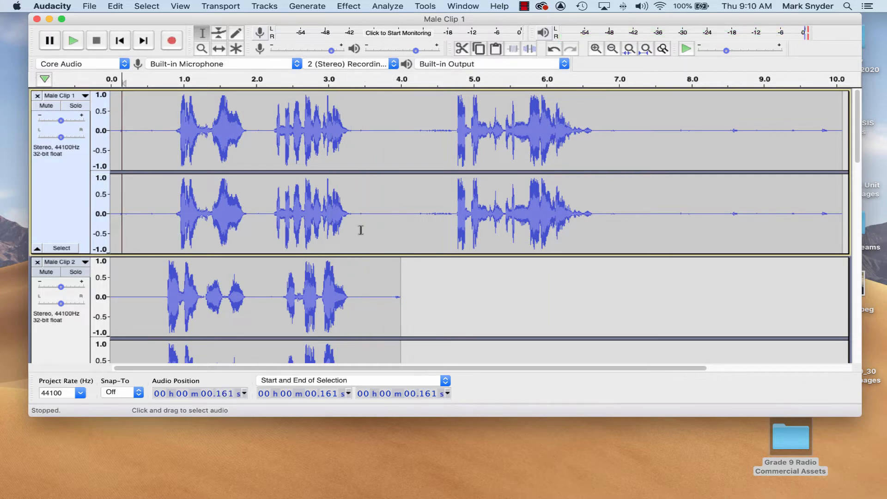
pyautogui.scroll(-3, 459, 296)
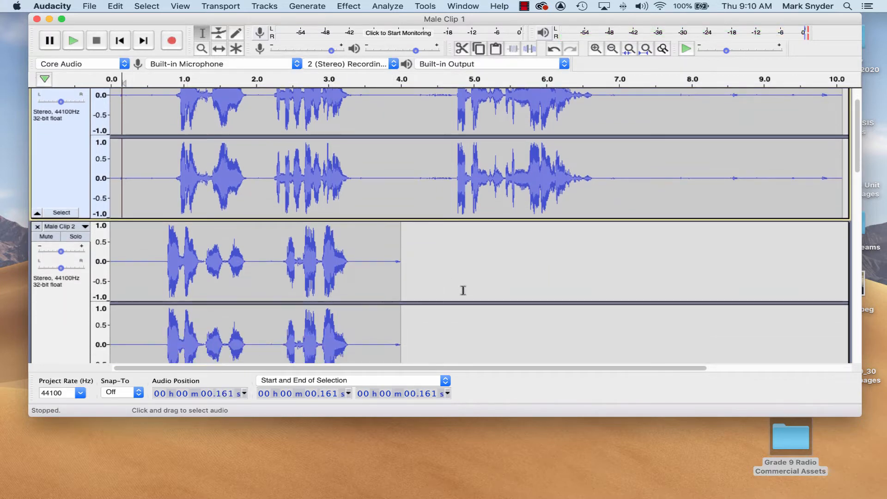
pyautogui.scroll(3, 463, 287)
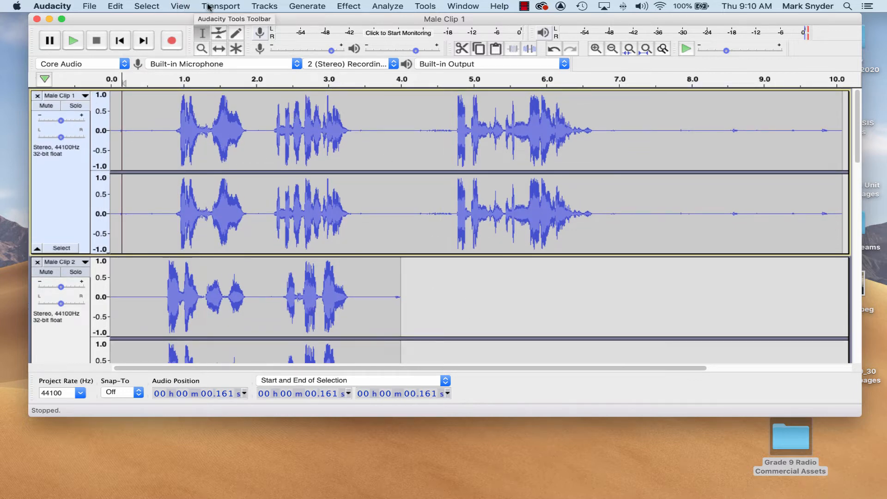
# Step: Collapse all tracks and enlarge the heights of the Male Clip 1 and Male Clip 2 tracks
pyautogui.click(184, 6)
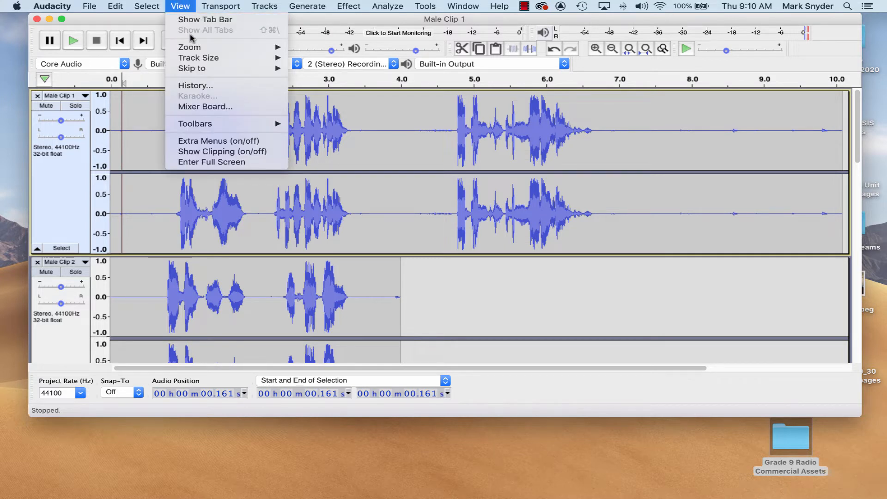
pyautogui.moveTo(203, 58)
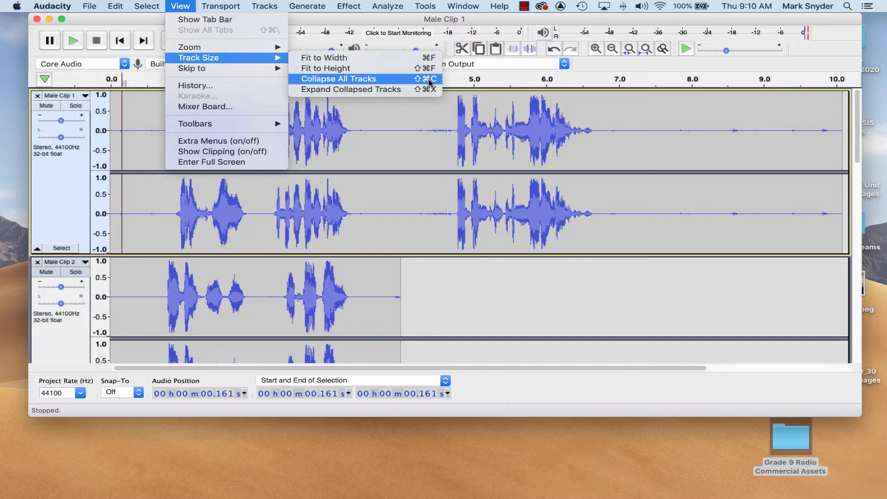
pyautogui.click(372, 82)
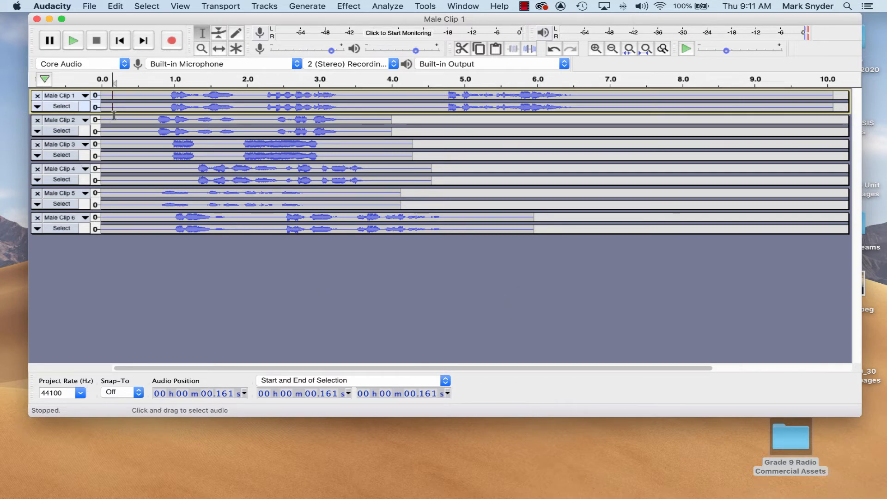
pyautogui.moveTo(116, 113); pyautogui.dragTo(131, 206)
pyautogui.moveTo(139, 128); pyautogui.dragTo(138, 153)
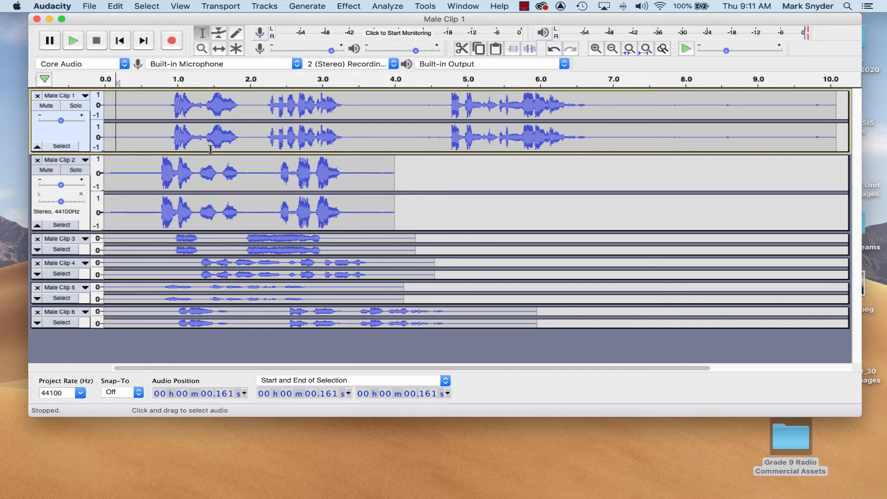
# Step: Solo the Male Clip 2 track and play it from about 0.70 s, just before its first phrase
pyautogui.click(76, 171)
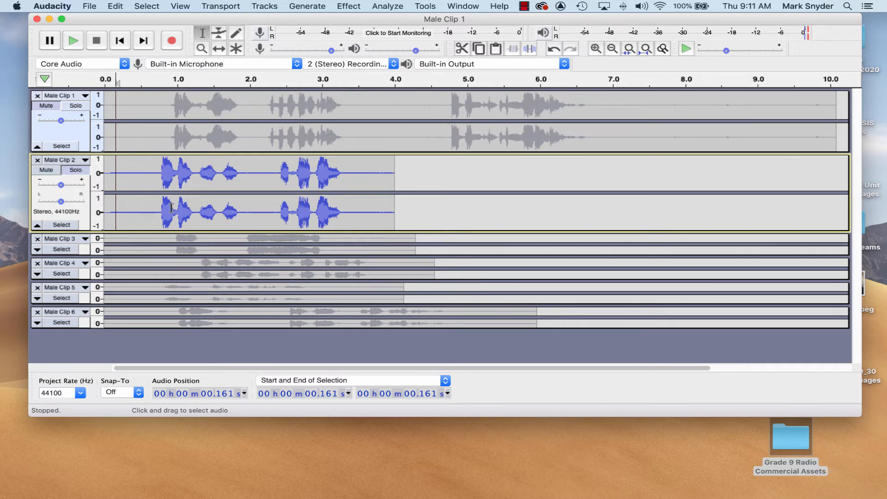
pyautogui.click(155, 177)
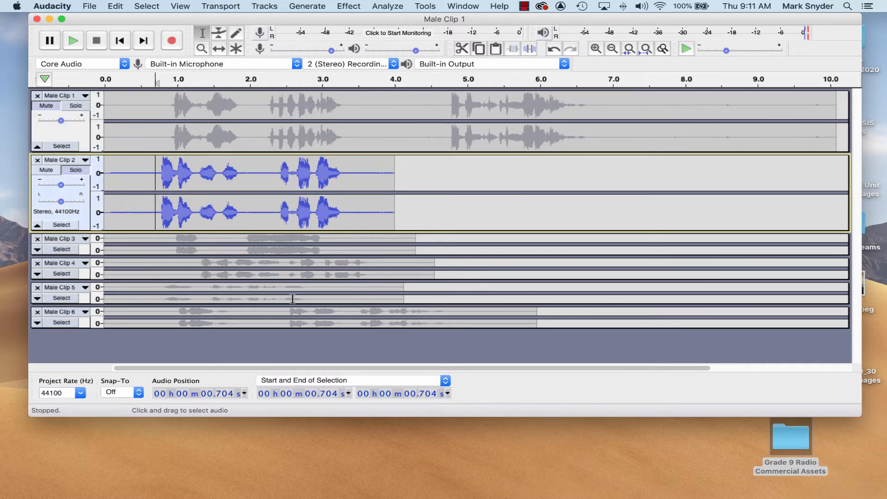
pyautogui.press('space')
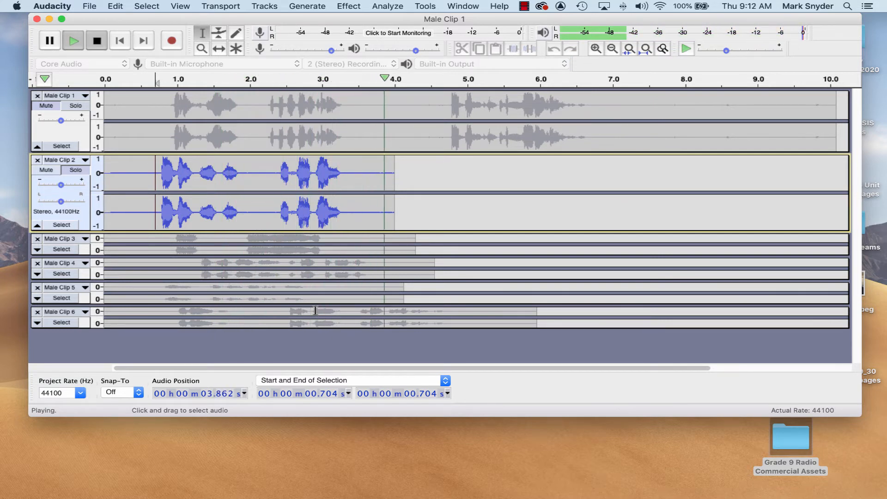
pyautogui.press('space')
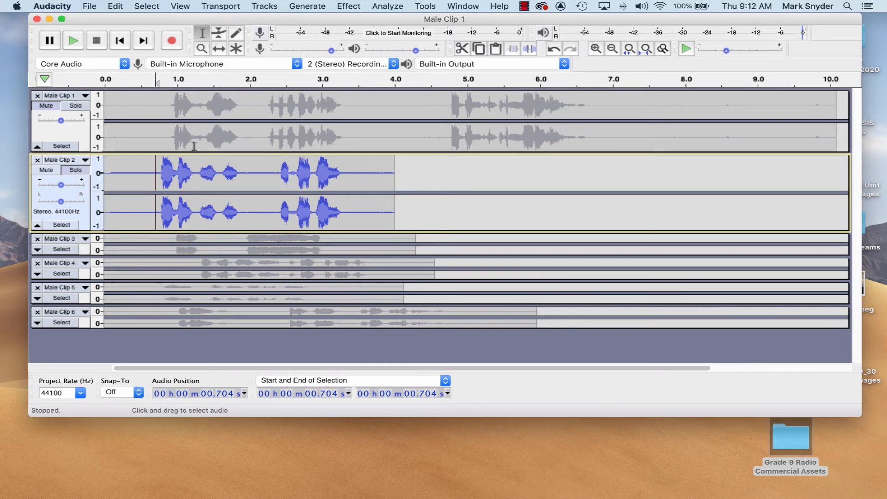
# Step: Solo Male Clip 1 and Male Clip 2 together and play both from about 0.6 s on the timeline
pyautogui.click(76, 107)
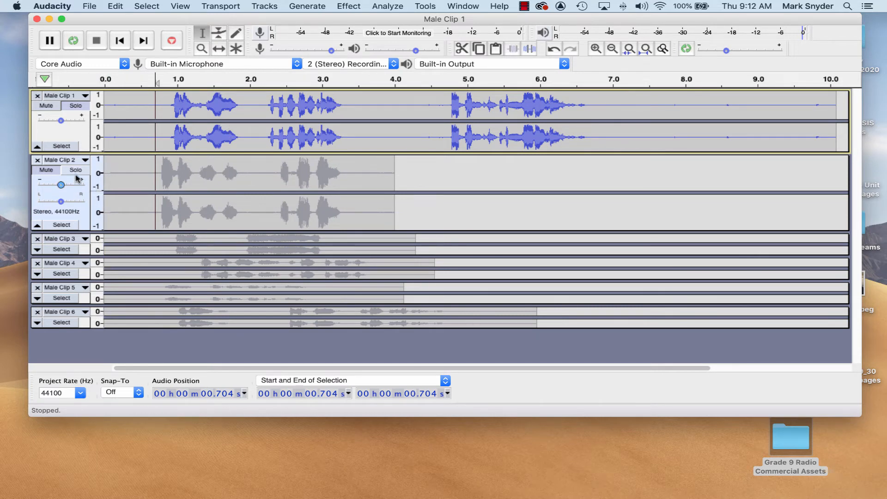
pyautogui.keyDown('shift'); pyautogui.click(77, 171); pyautogui.keyUp('shift')
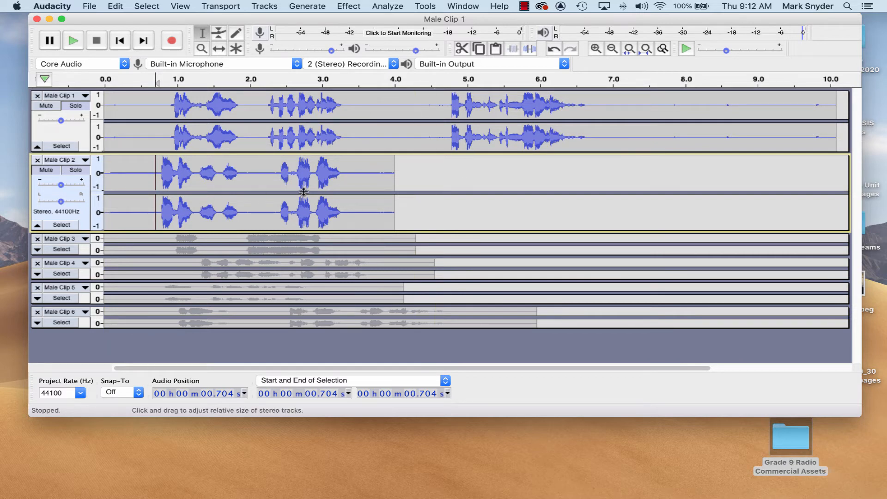
pyautogui.click(146, 83)
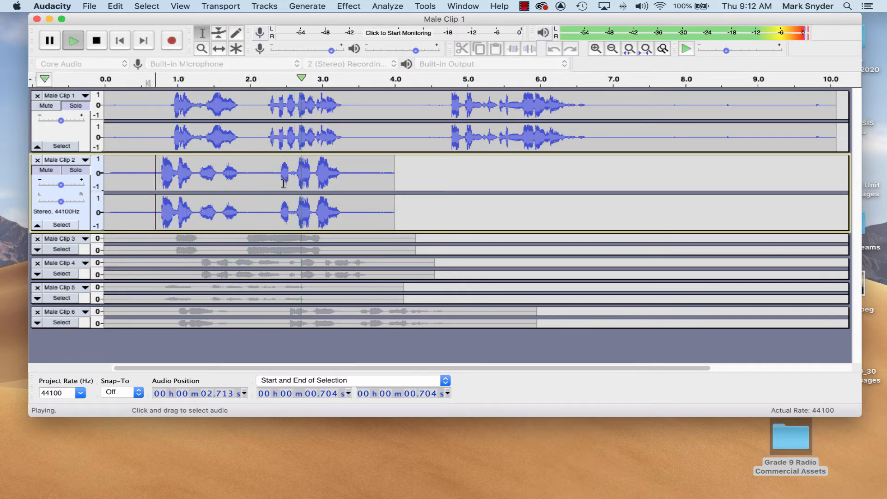
pyautogui.press('space')
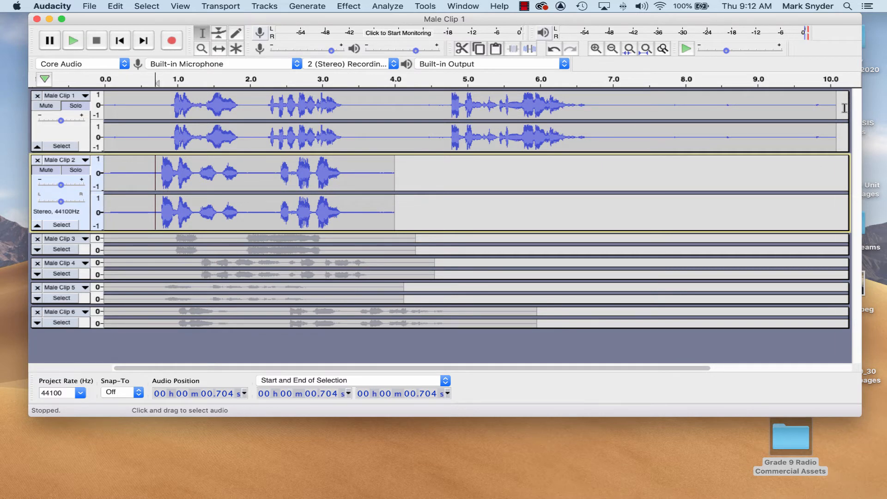
# Step: Rename the Male Clip 1 track as "Male Voice"
pyautogui.click(70, 96)
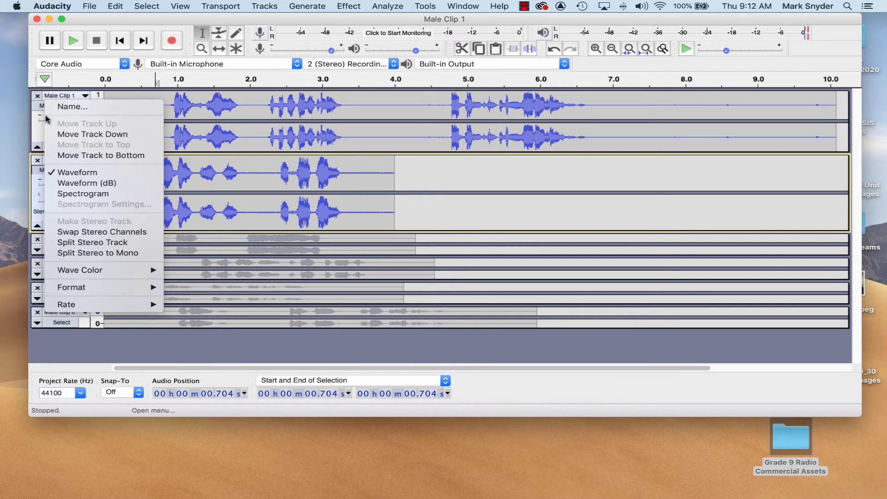
pyautogui.click(33, 134)
pyautogui.click(67, 96)
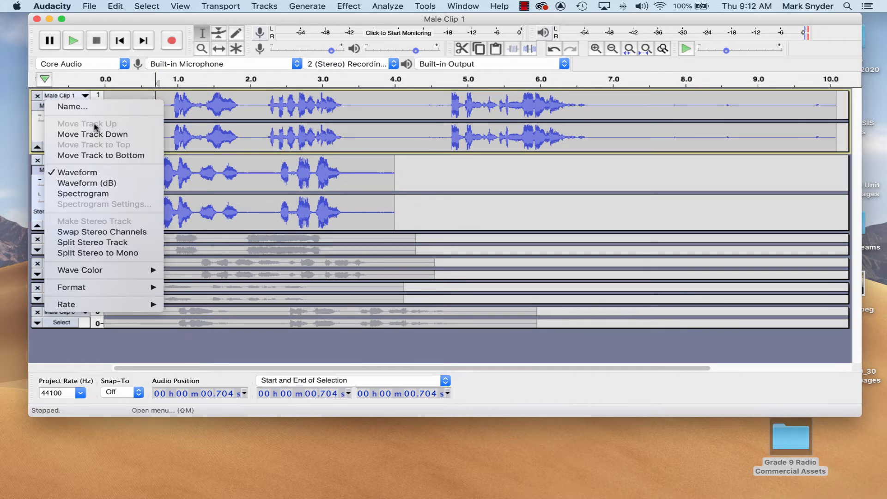
pyautogui.click(72, 109)
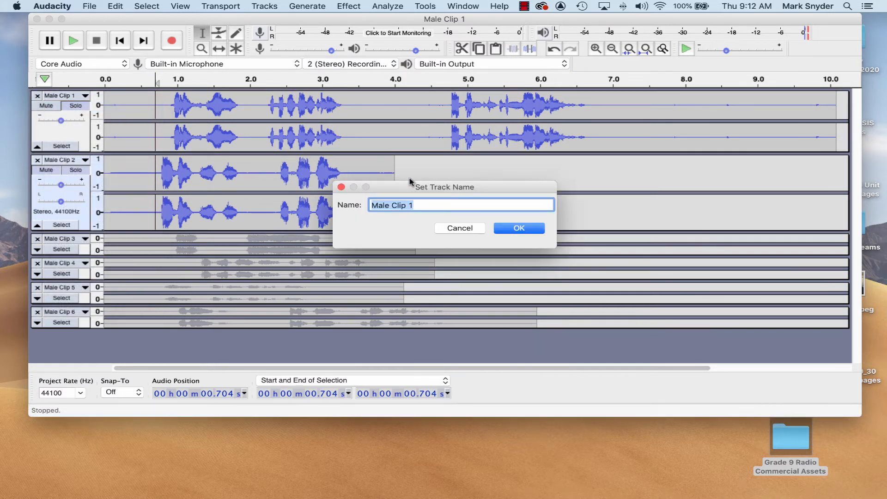
pyautogui.write('Mal')
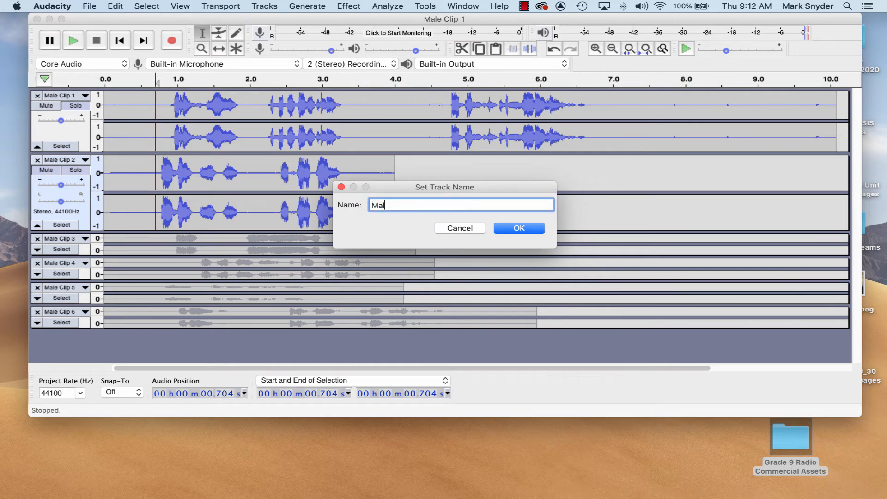
pyautogui.write('e Voice')
pyautogui.press('Return')
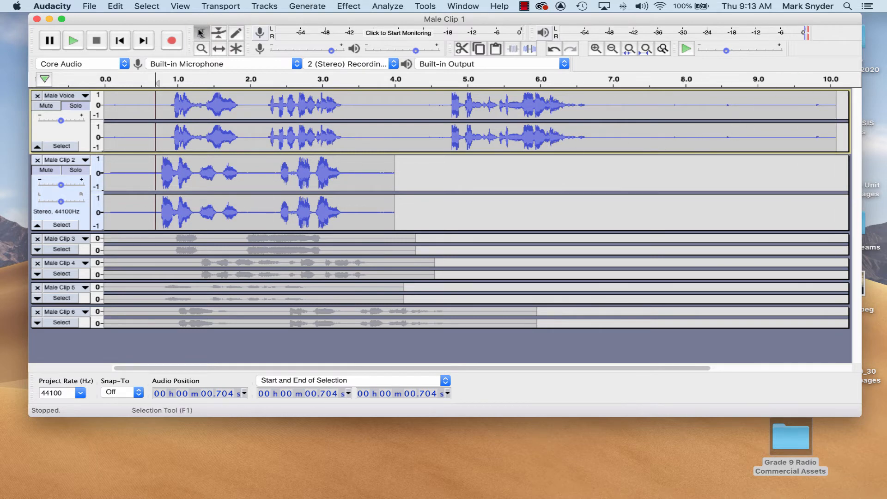
# Step: Time-shift the Male Clip 2 audio onto the Male Voice track, behind the existing clip, starting at about 10.4 s
pyautogui.click(219, 50)
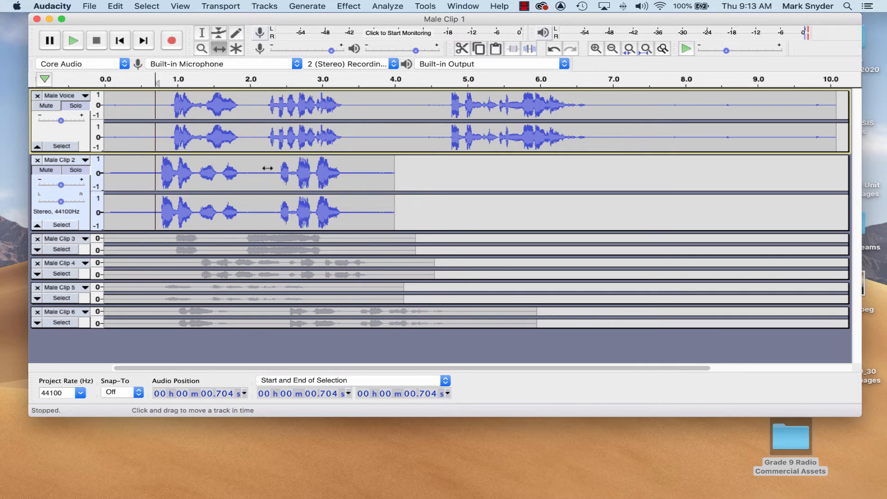
pyautogui.moveTo(260, 168); pyautogui.dragTo(526, 190)
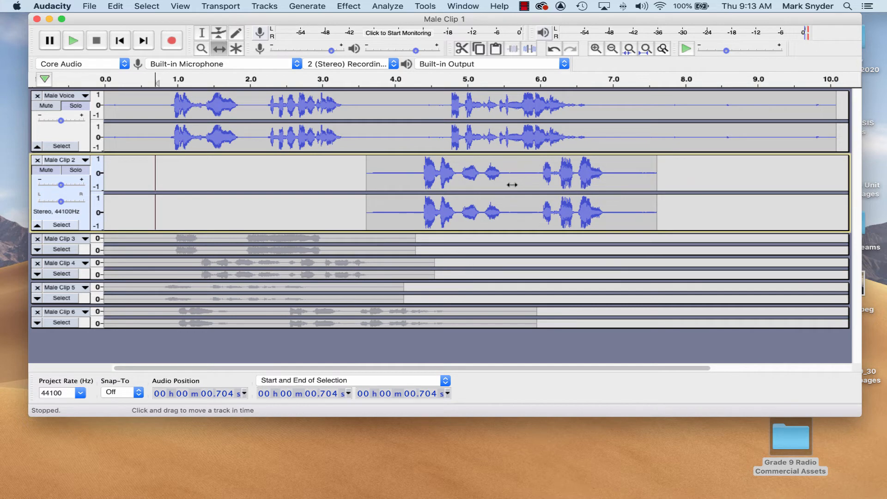
pyautogui.moveTo(512, 184); pyautogui.dragTo(531, 202)
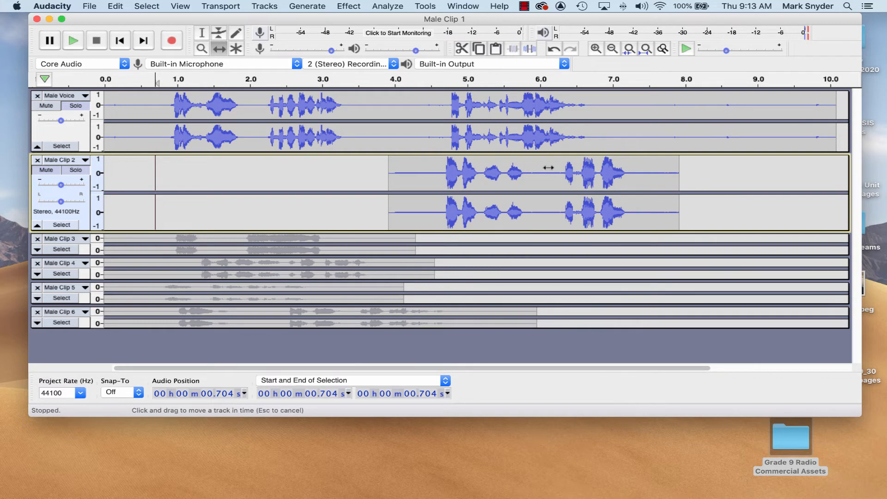
pyautogui.moveTo(549, 168); pyautogui.dragTo(636, 182)
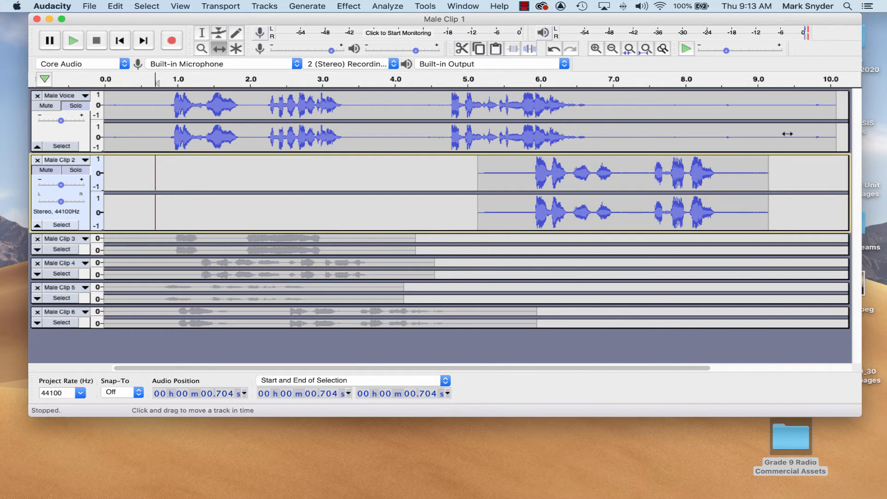
pyautogui.click(612, 49)
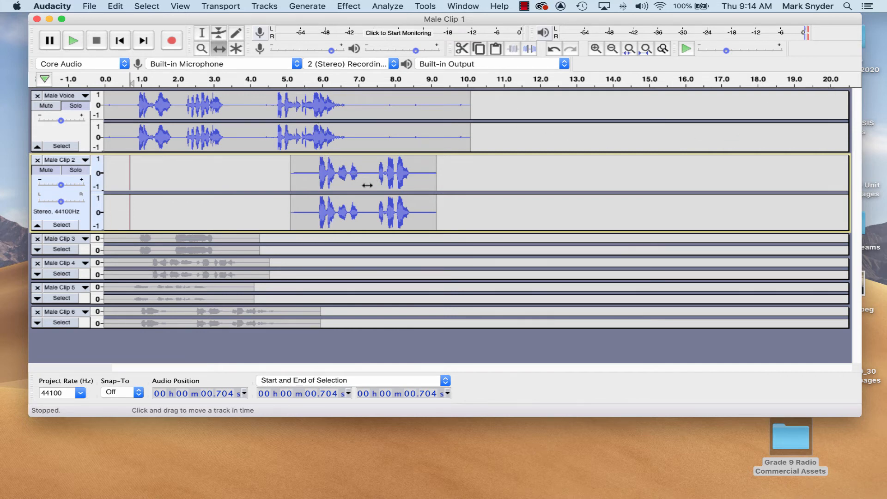
pyautogui.moveTo(365, 186); pyautogui.dragTo(557, 151)
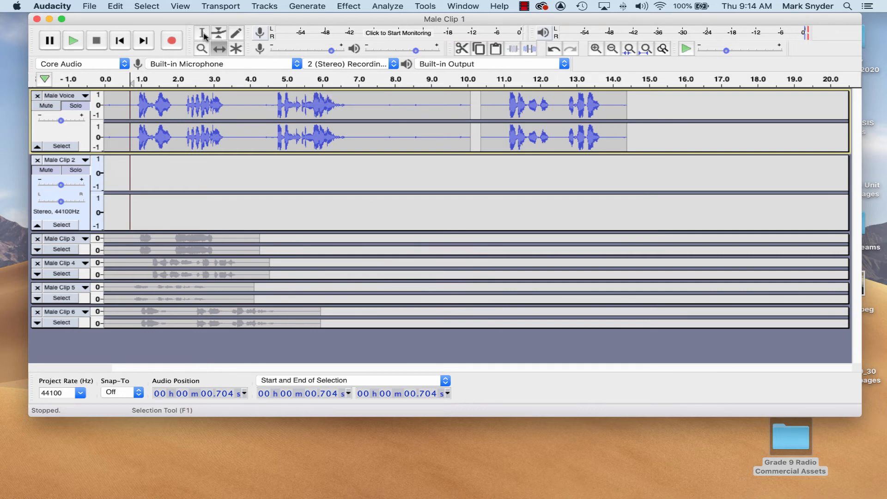
# Step: Play Male Voice from about 5.57 s and place the cursor at about 6.93 s, after the first clip's last phrase
pyautogui.click(306, 99)
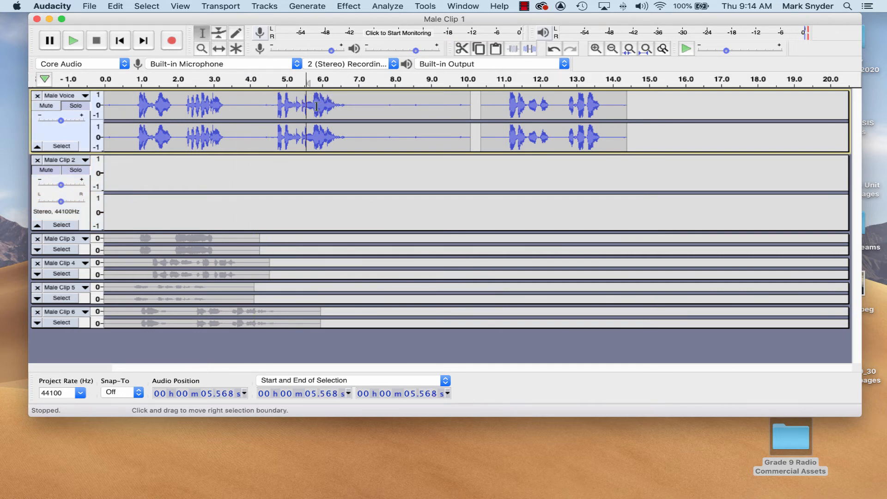
pyautogui.press('space')
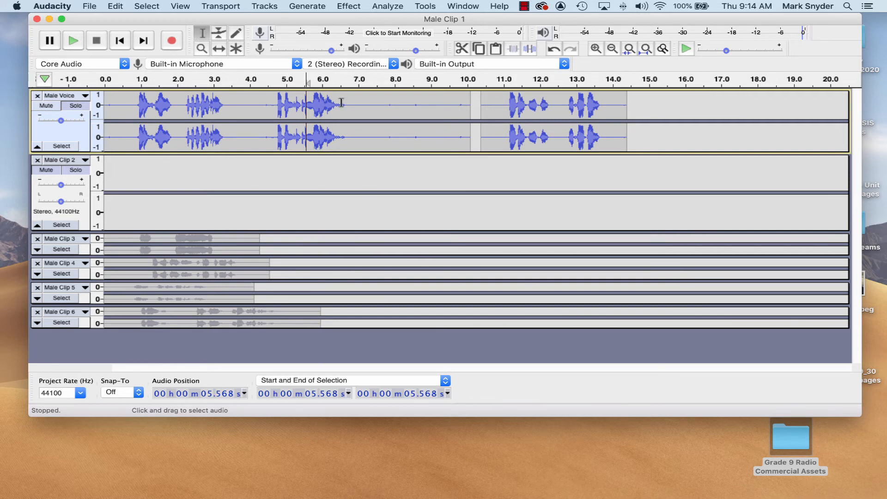
pyautogui.click(355, 102)
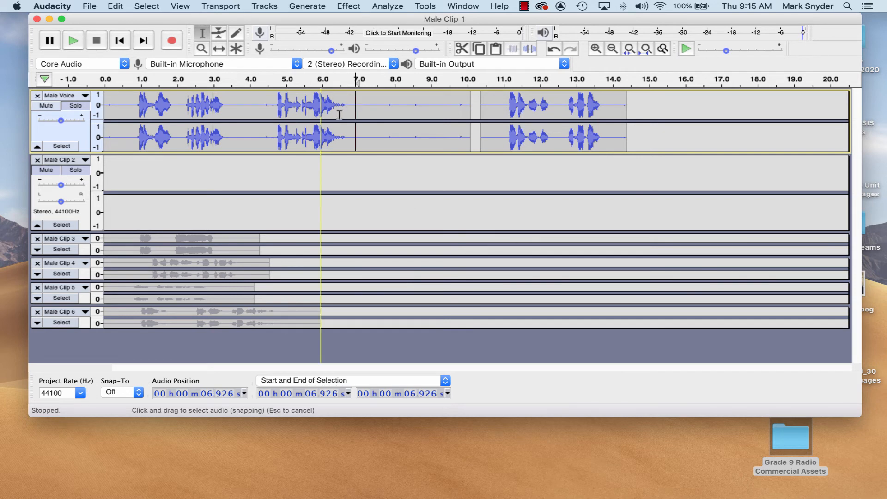
# Step: Try deleting the Male Voice silence from about 6.89 s to 10.27 s, and undo the deletion
pyautogui.click(595, 49)
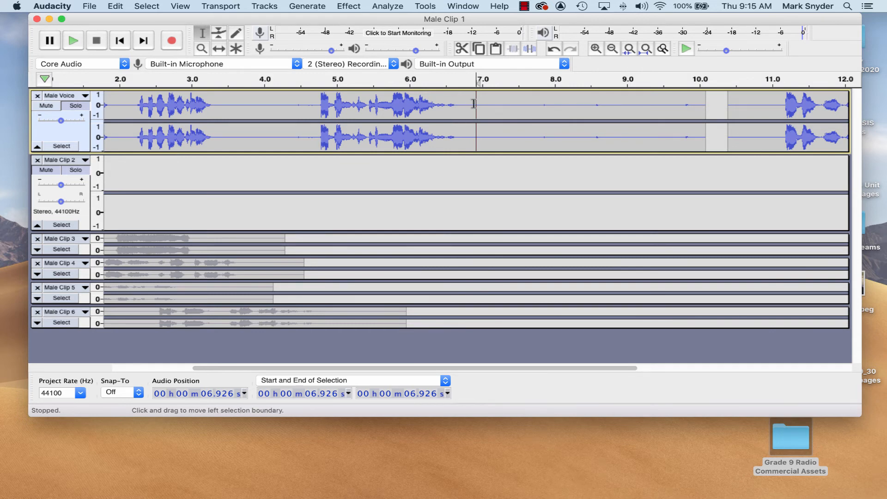
pyautogui.moveTo(475, 136); pyautogui.dragTo(718, 145)
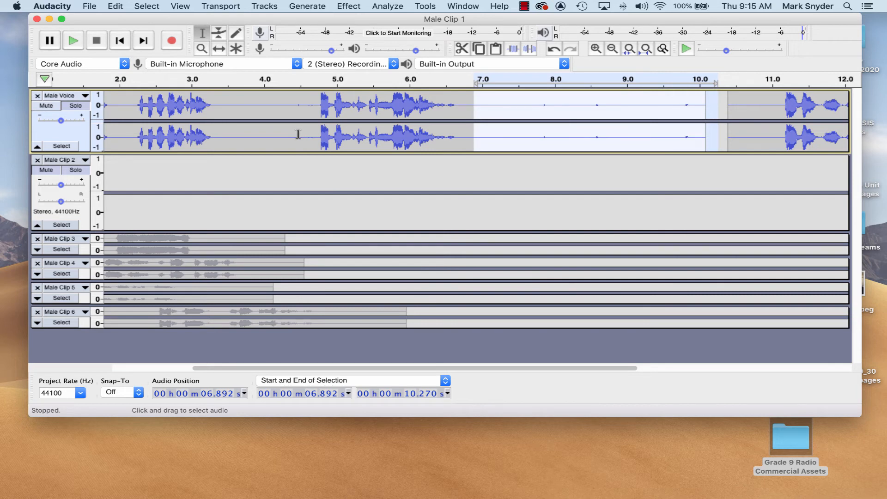
pyautogui.press('Delete')
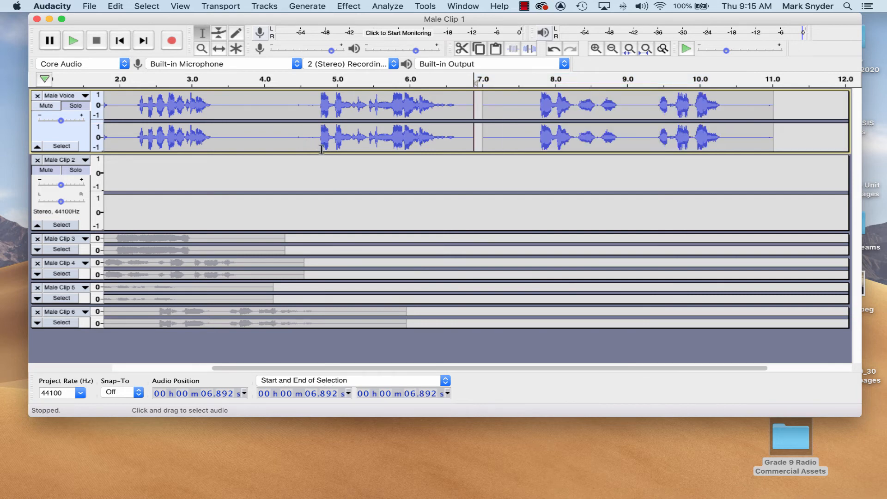
pyautogui.press('super+z')
pyautogui.click(489, 174)
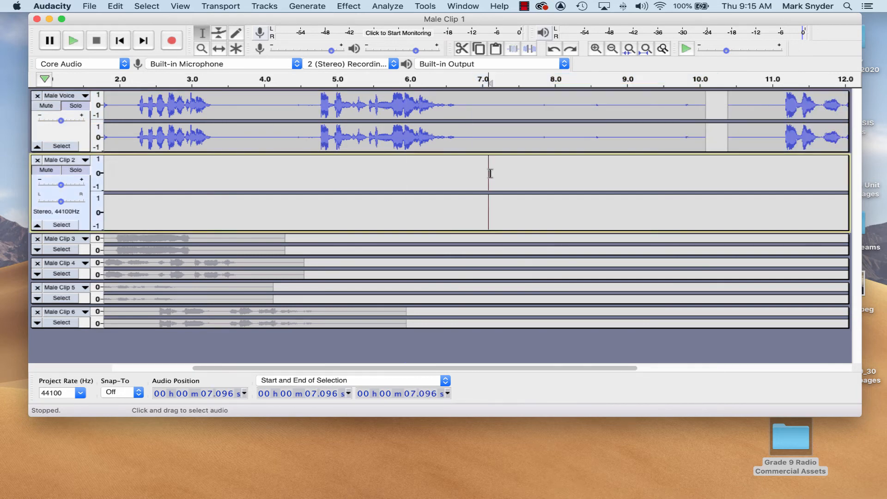
# Step: Delete the Male Voice silence from about 6.92 s to 10.24 s, and the leftover stretch from about 6.76 s to 7.02 s
pyautogui.click(476, 98)
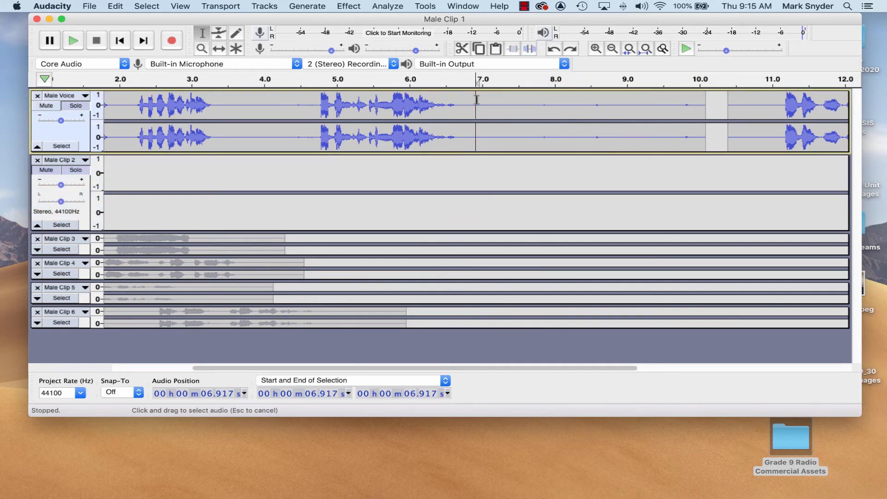
pyautogui.moveTo(477, 98); pyautogui.dragTo(717, 147)
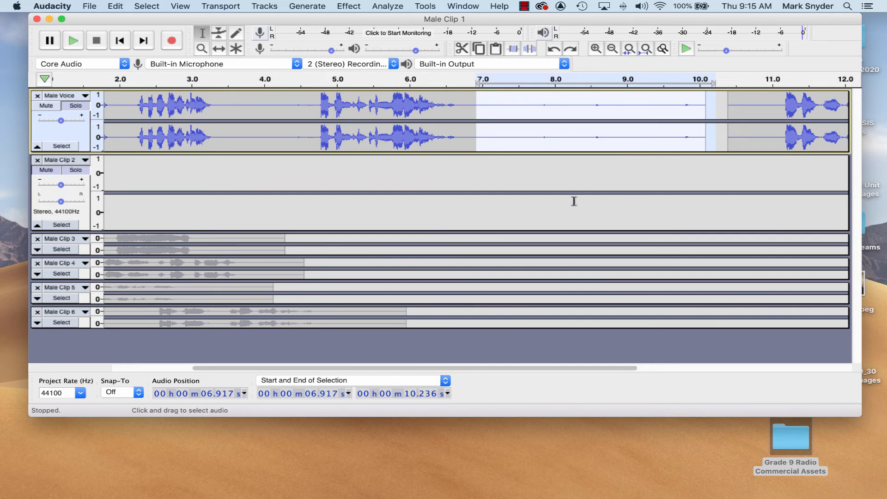
pyautogui.press('Delete')
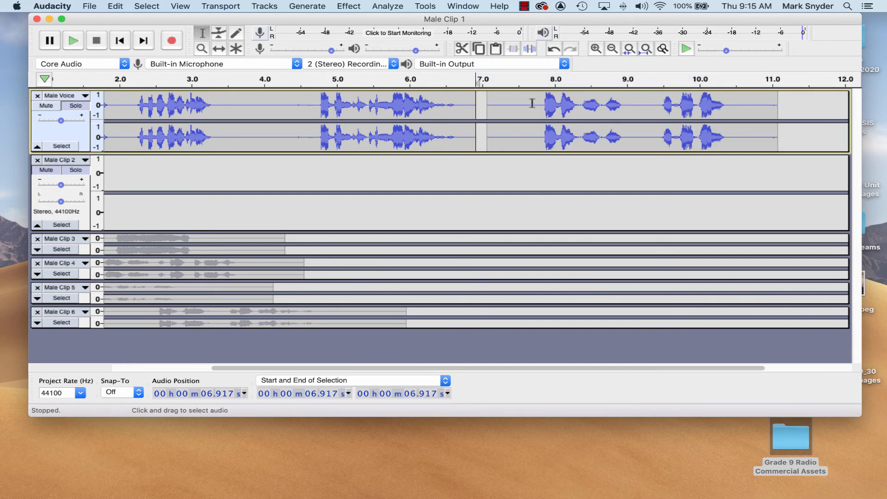
pyautogui.moveTo(464, 101); pyautogui.dragTo(483, 104)
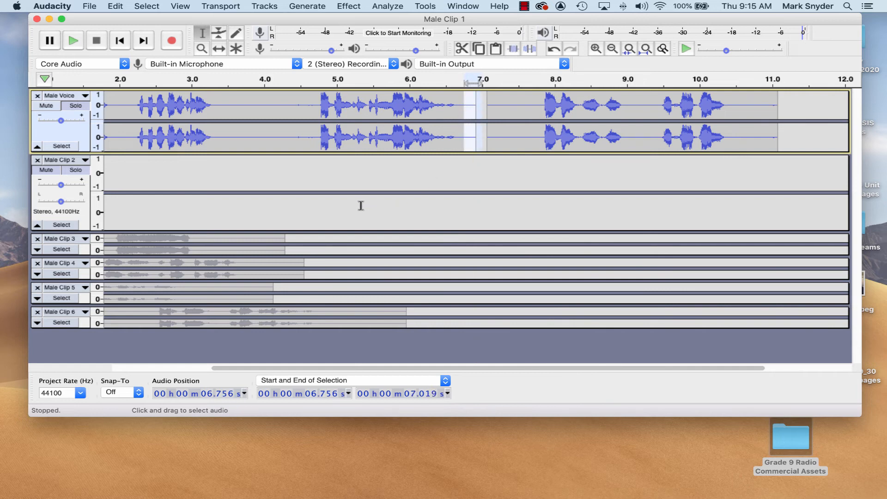
pyautogui.press('Delete')
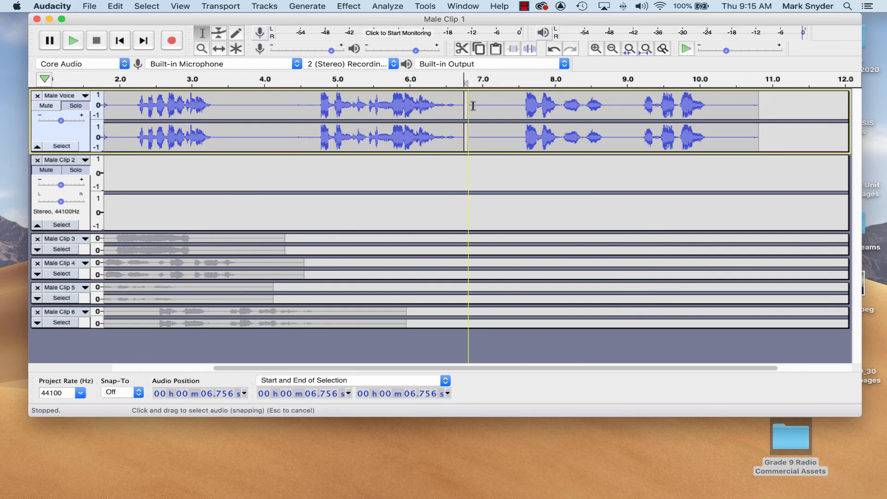
# Step: Play the join in Male Voice from about 6.76 s and delete the second clip's leading silence, about 6.81 s to 7.48 s
pyautogui.press('space')
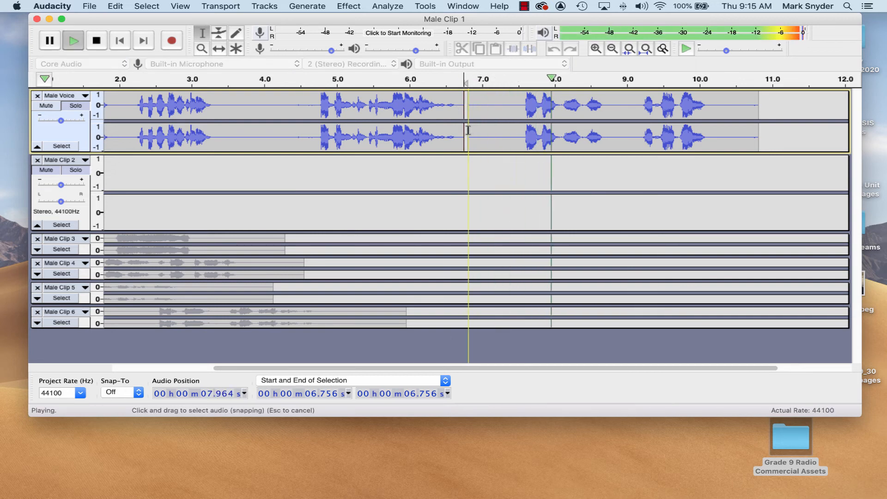
pyautogui.press('space')
pyautogui.click(516, 107)
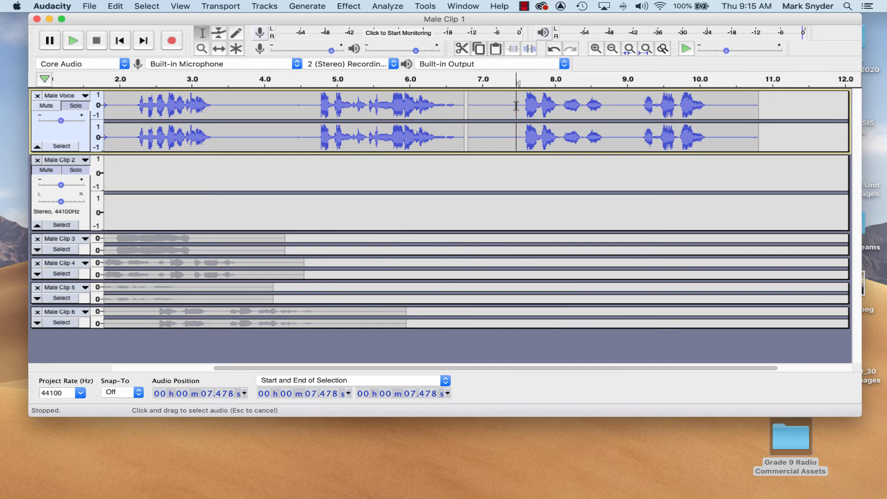
pyautogui.moveTo(516, 105); pyautogui.dragTo(470, 108)
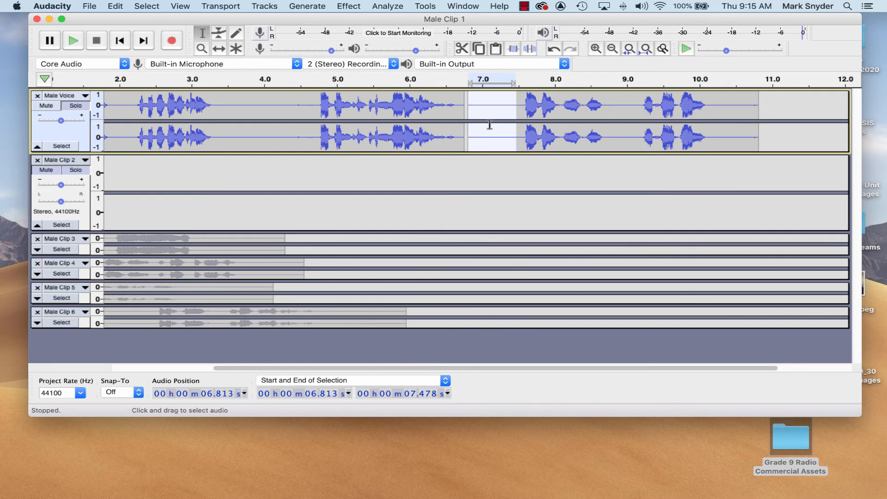
pyautogui.press('Delete')
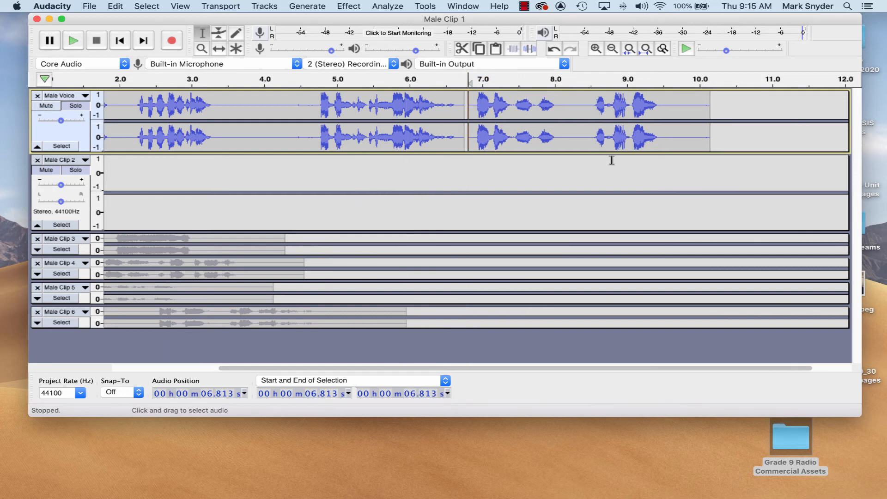
# Step: Time-shift the second clip in Male Voice to start at about 7.05 s, leaving a short pause after the first clip
pyautogui.click(219, 50)
pyautogui.moveTo(560, 117); pyautogui.dragTo(578, 119)
pyautogui.moveTo(577, 120); pyautogui.dragTo(390, 121)
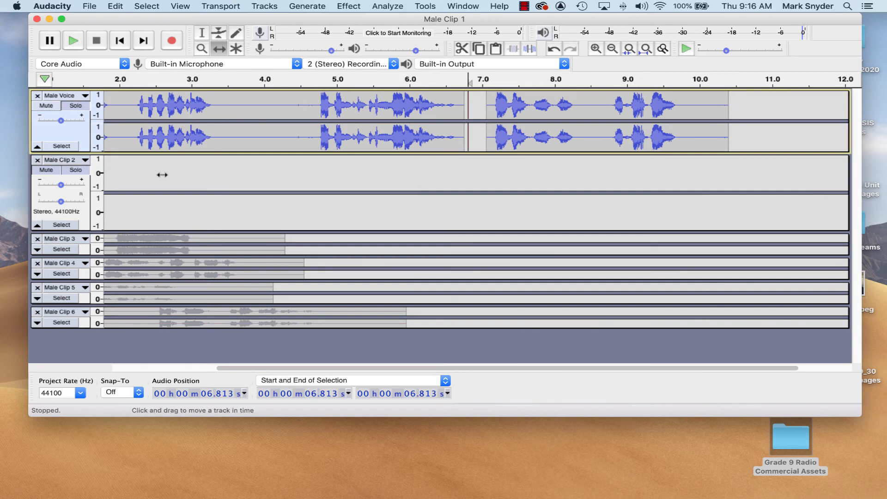
# Step: Remove the empty Male Clip 2 track, and expand the Male Clip 3 track to a moderate height
pyautogui.click(37, 160)
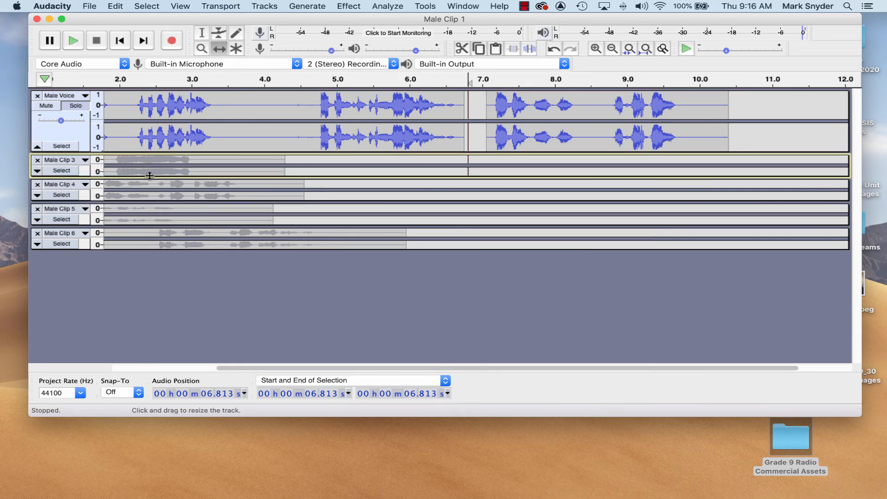
pyautogui.click(77, 106)
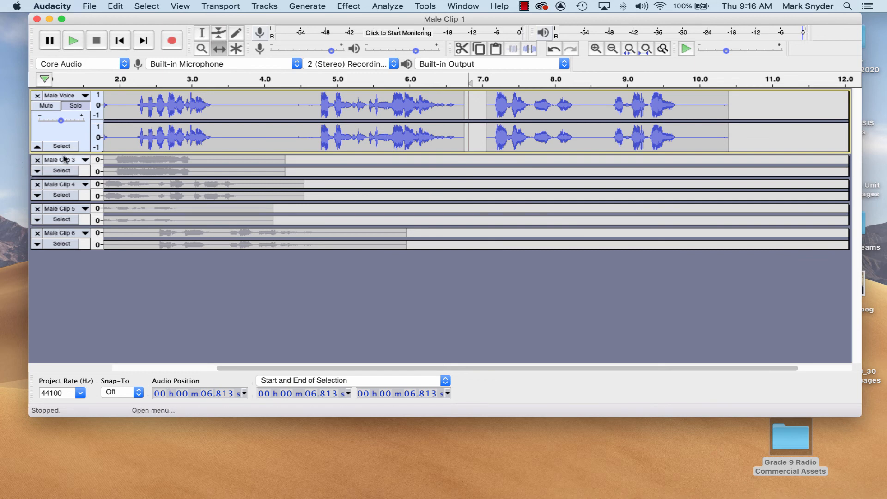
pyautogui.click(37, 172)
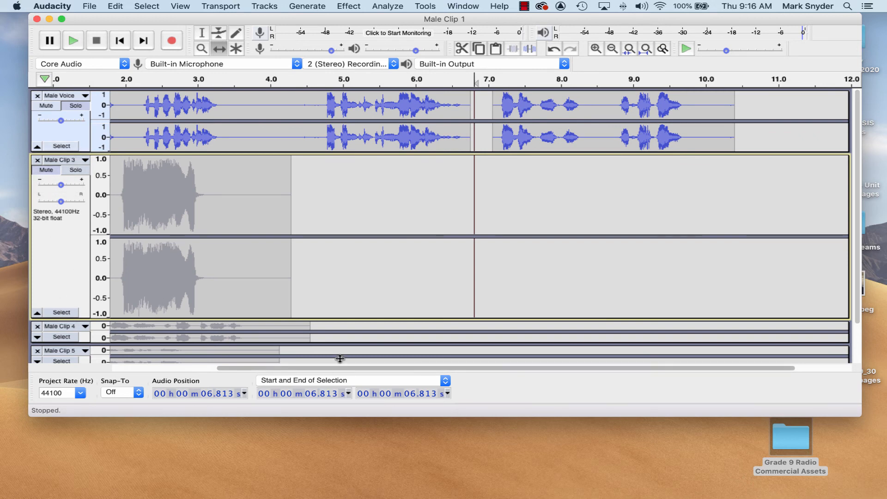
pyautogui.moveTo(354, 319); pyautogui.dragTo(347, 244)
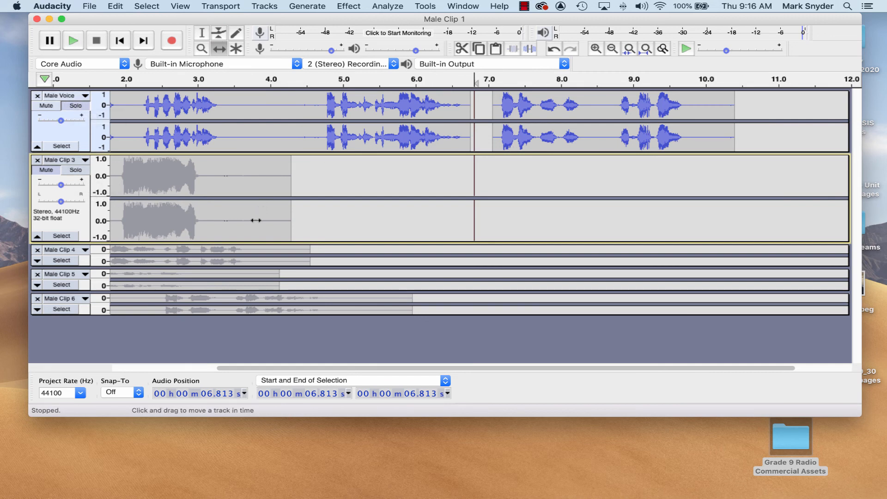
# Step: Solo Male Clip 3 along with Male Voice and time-shift its audio to start at about 8.6 s
pyautogui.press('shift')
pyautogui.click(75, 169)
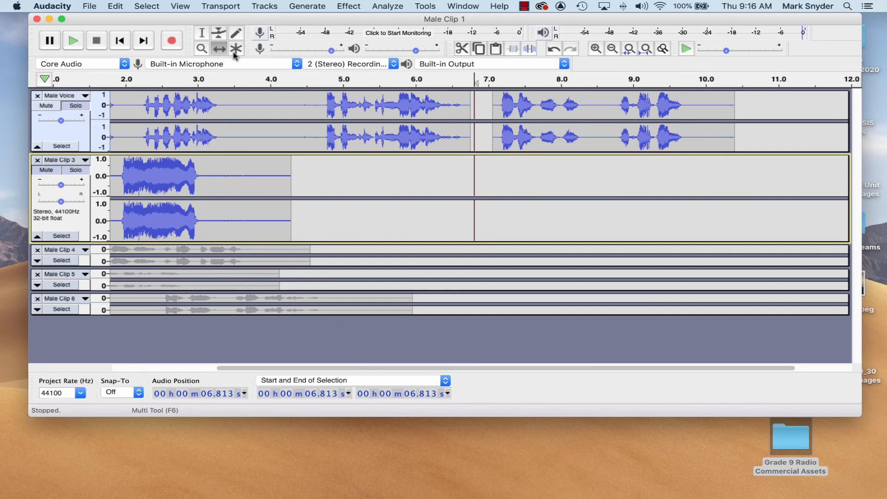
pyautogui.moveTo(173, 178); pyautogui.dragTo(860, 247)
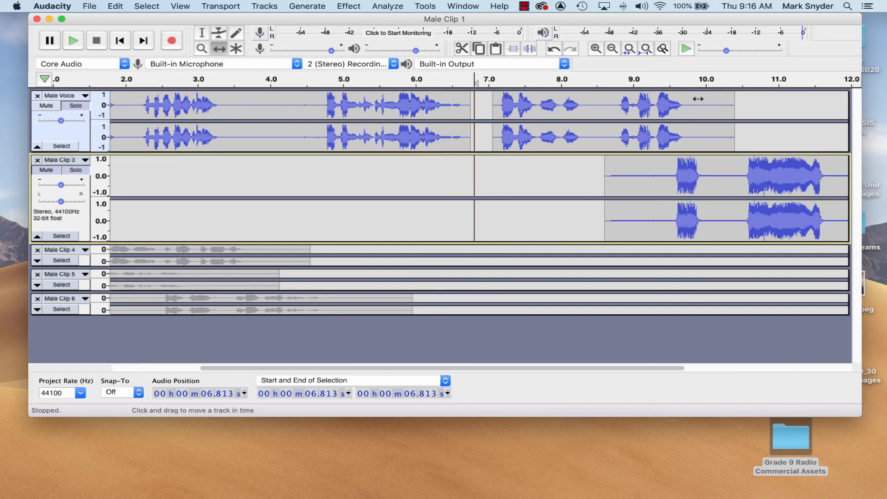
pyautogui.click(201, 33)
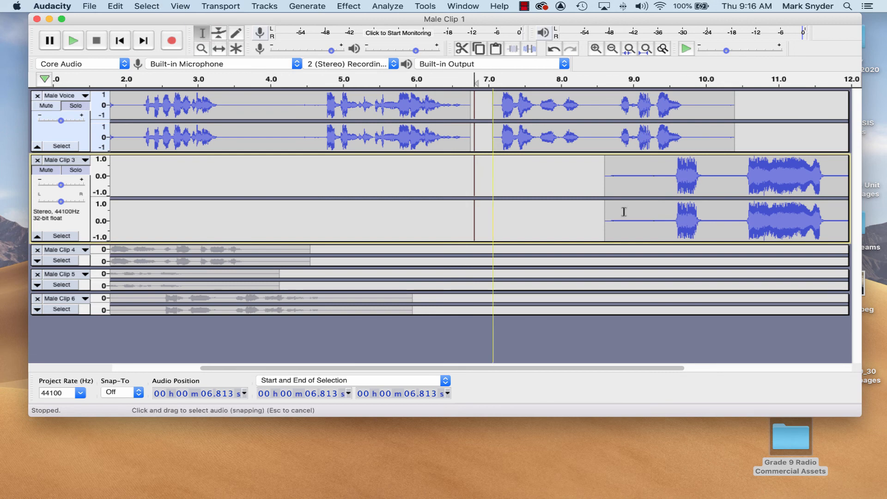
# Step: Play Male Clip 3 from about 9.54 s, and delete its leading silence, about 7.71 s to 9.54 s, and its trailing silence from about 9.96 s
pyautogui.click(671, 182)
pyautogui.press('space')
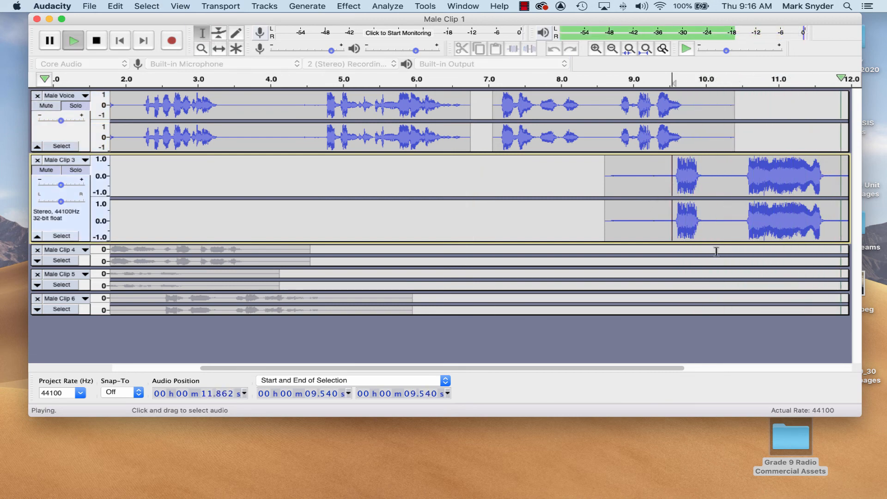
pyautogui.press('space')
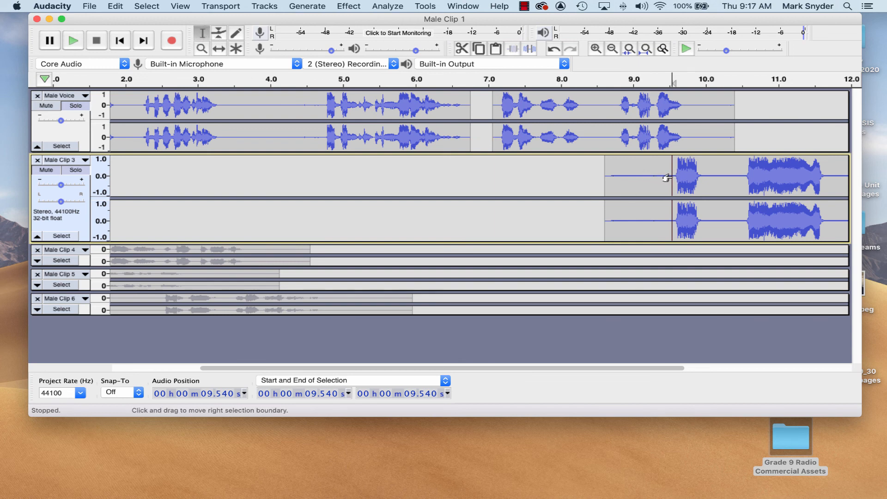
pyautogui.moveTo(667, 178); pyautogui.dragTo(540, 192)
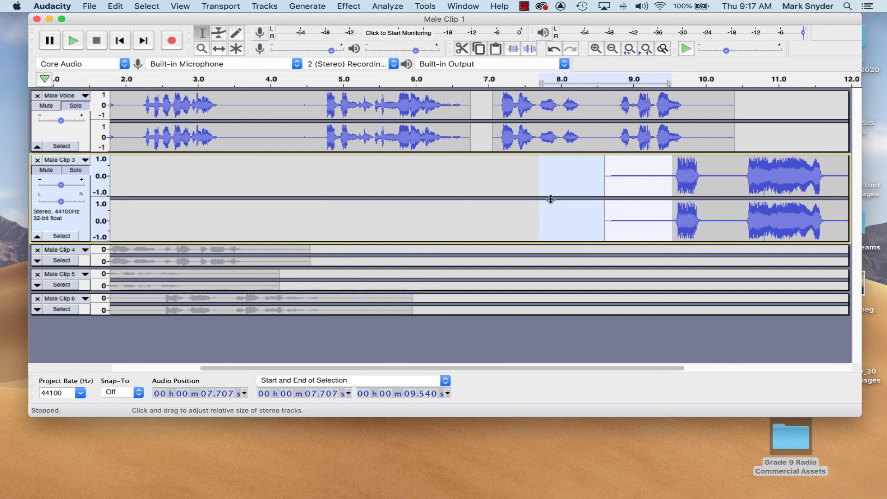
pyautogui.press('Delete')
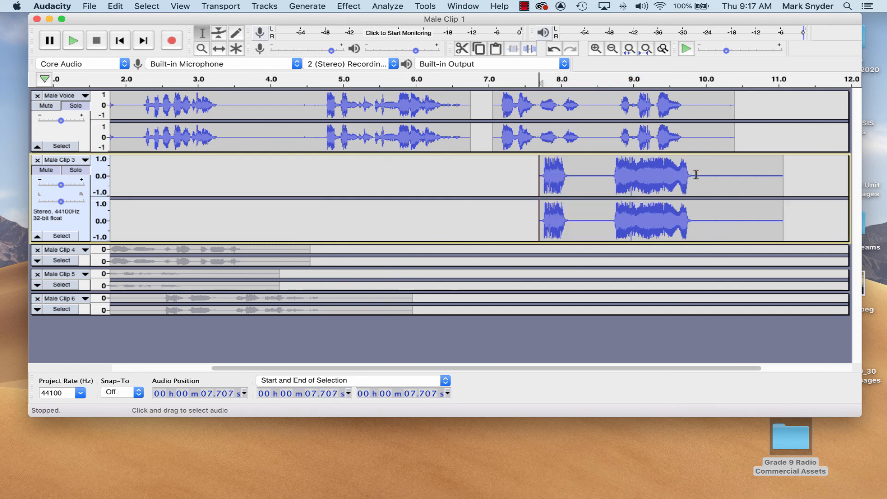
pyautogui.moveTo(703, 176); pyautogui.dragTo(878, 216)
pyautogui.press('Delete')
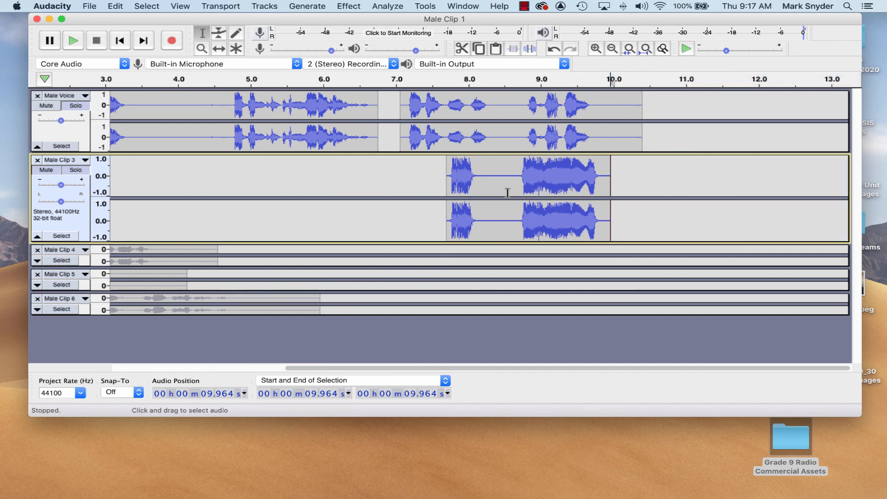
# Step: Time-shift the trimmed Male Clip 3 audio into the Male Voice track, placing it after the second clip at about 10.55 s
pyautogui.click(219, 48)
pyautogui.moveTo(490, 175); pyautogui.dragTo(698, 106)
pyautogui.moveTo(677, 158); pyautogui.dragTo(719, 96)
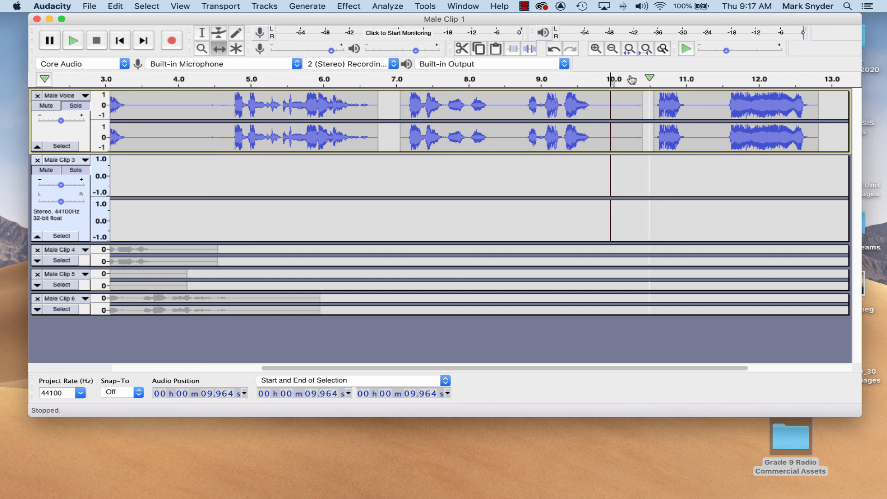
# Step: Delete the silence after the second clip in Male Voice, about 9.83 s to 10.49 s
pyautogui.press('F1')
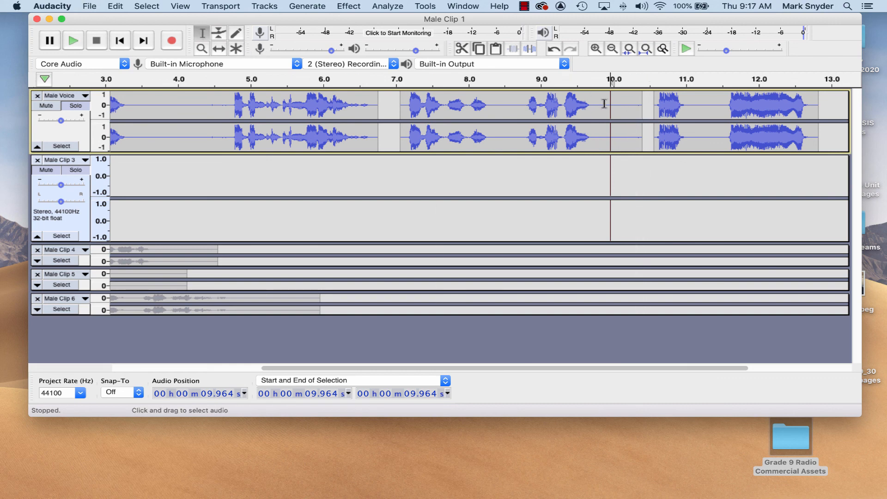
pyautogui.moveTo(600, 104); pyautogui.dragTo(649, 105)
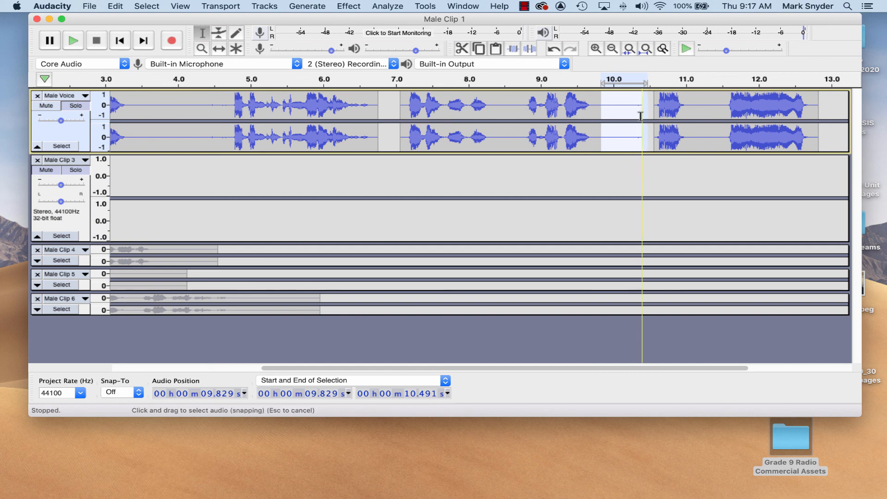
pyautogui.press('Delete')
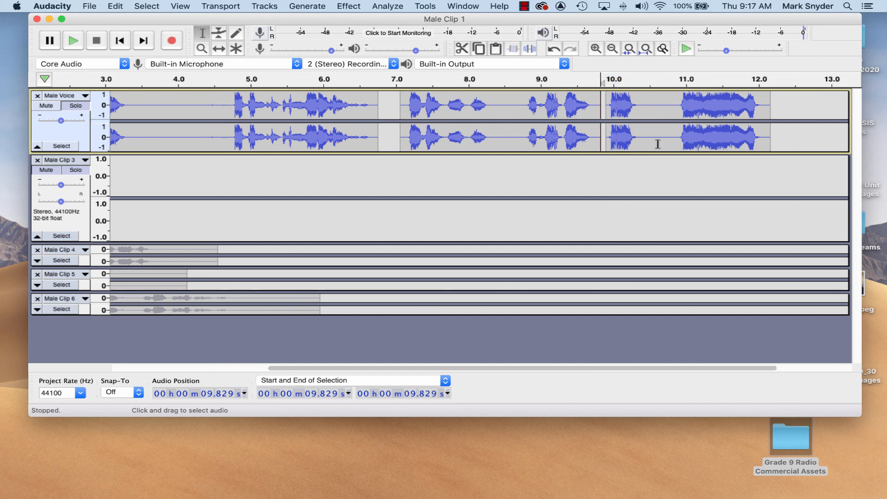
# Step: Time-shift the third clip in Male Voice to start at about 10.07 s, and remove the empty Male Clip 3 track
pyautogui.click(219, 48)
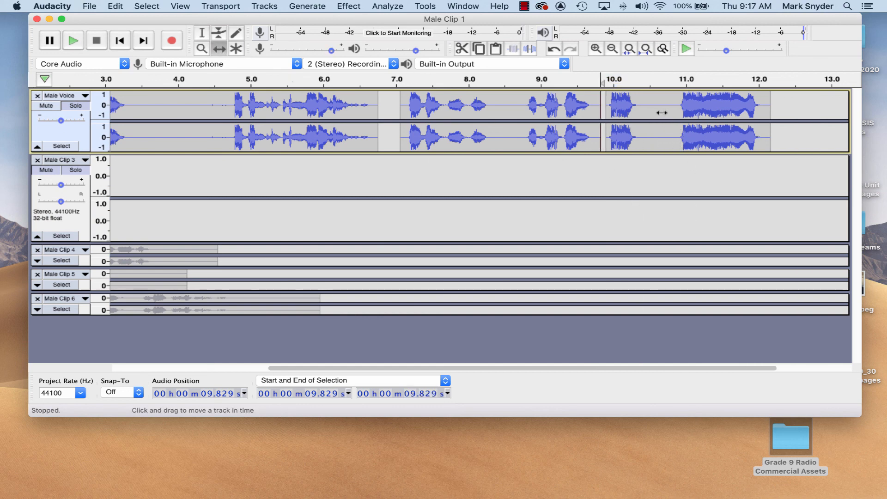
pyautogui.moveTo(662, 113)
pyautogui.mouseDown()
pyautogui.moveTo(693, 114)
pyautogui.moveTo(675, 115)
pyautogui.mouseUp()
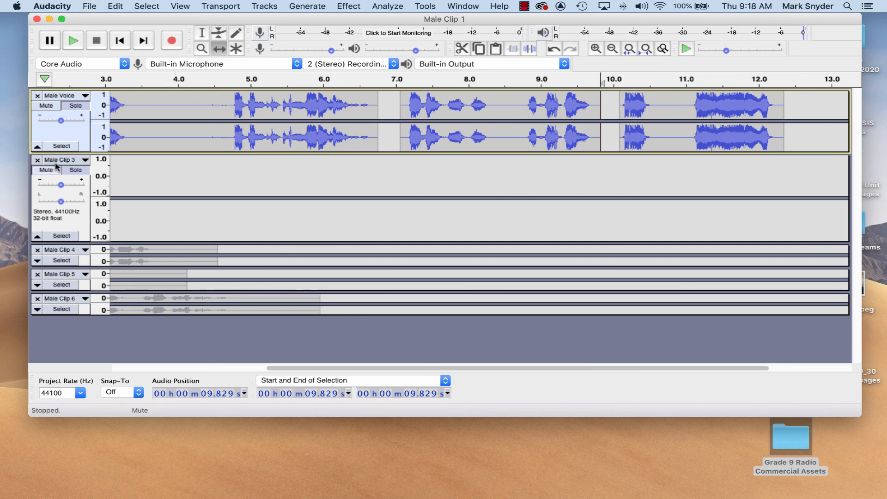
pyautogui.click(37, 160)
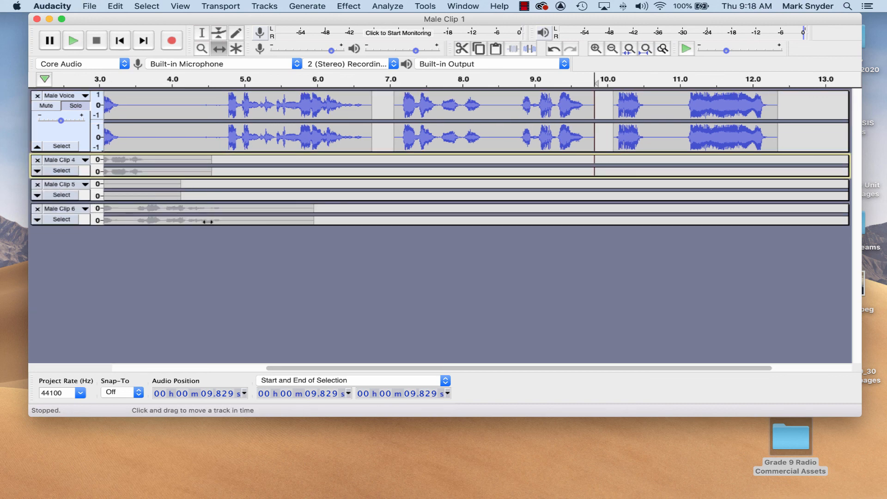
pyautogui.moveTo(378, 368); pyautogui.dragTo(195, 370)
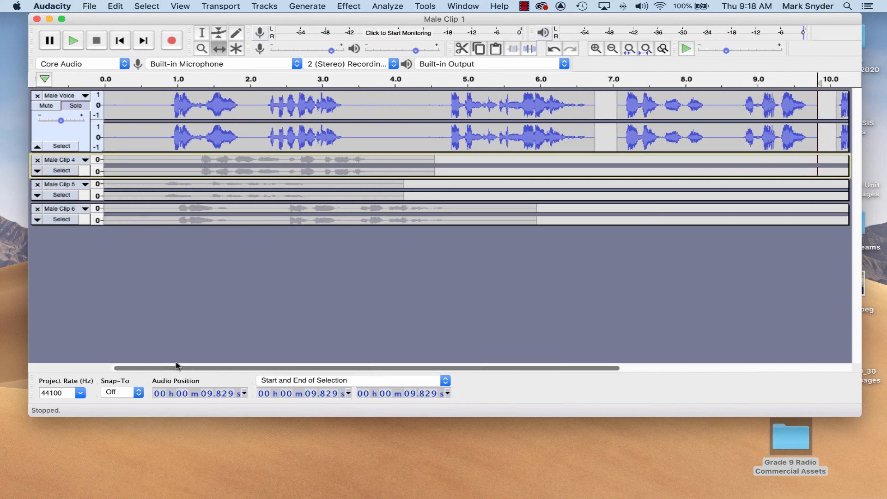
pyautogui.moveTo(248, 369); pyautogui.dragTo(515, 382)
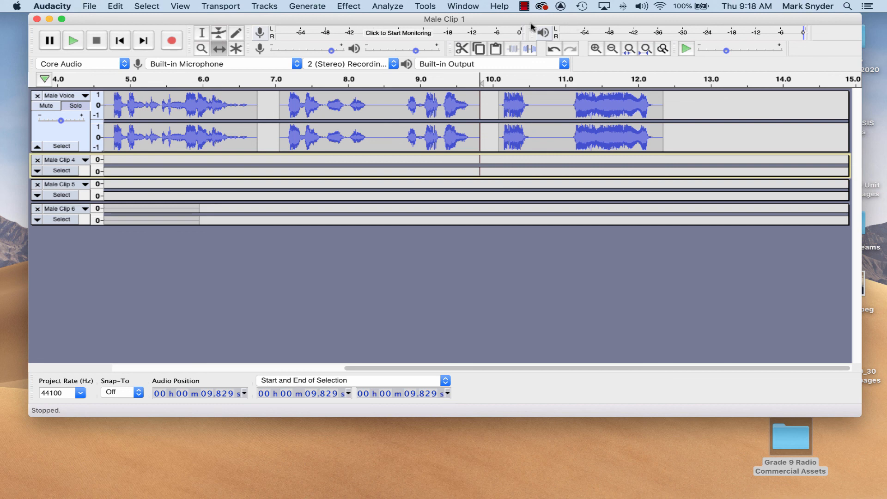
pyautogui.click(524, 6)
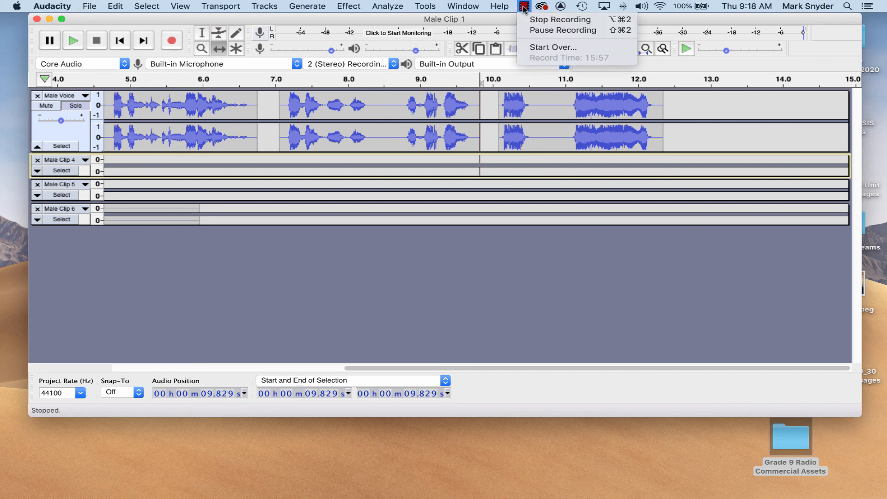